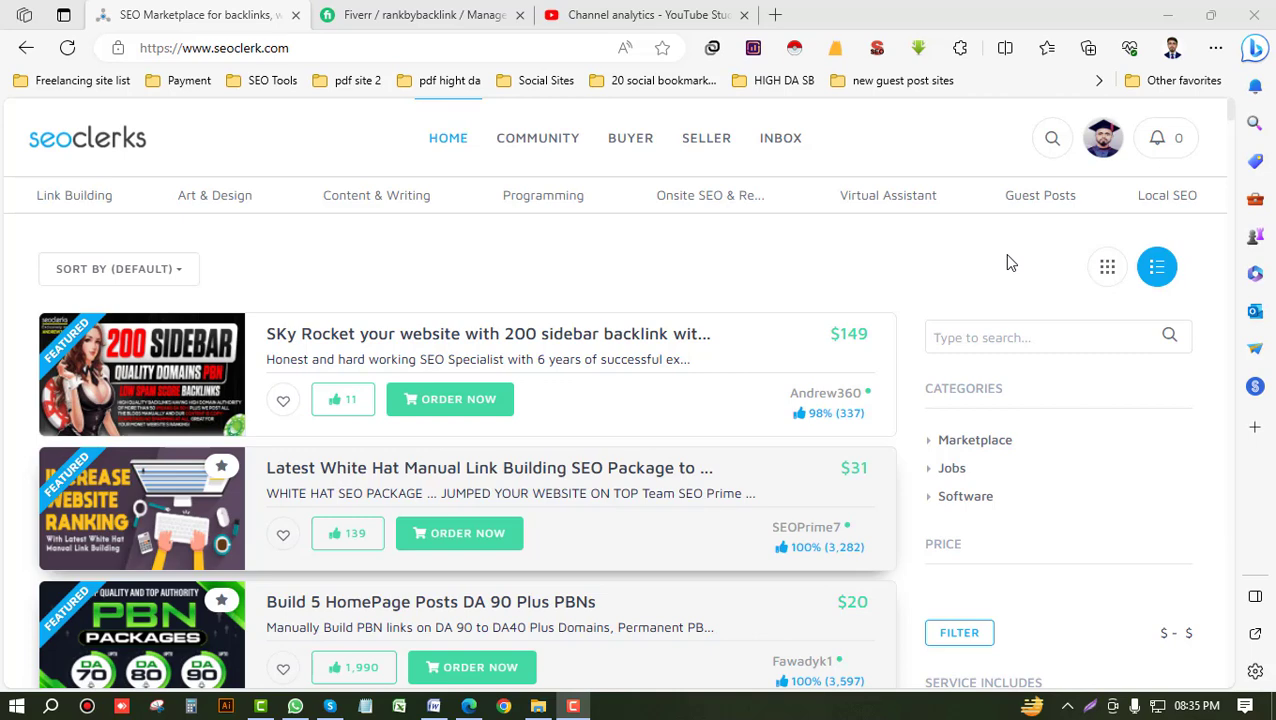
# Step: Open the seller's My Services management page on SEOClerks
pyautogui.moveTo(694, 150)
pyautogui.moveTo(735, 240)
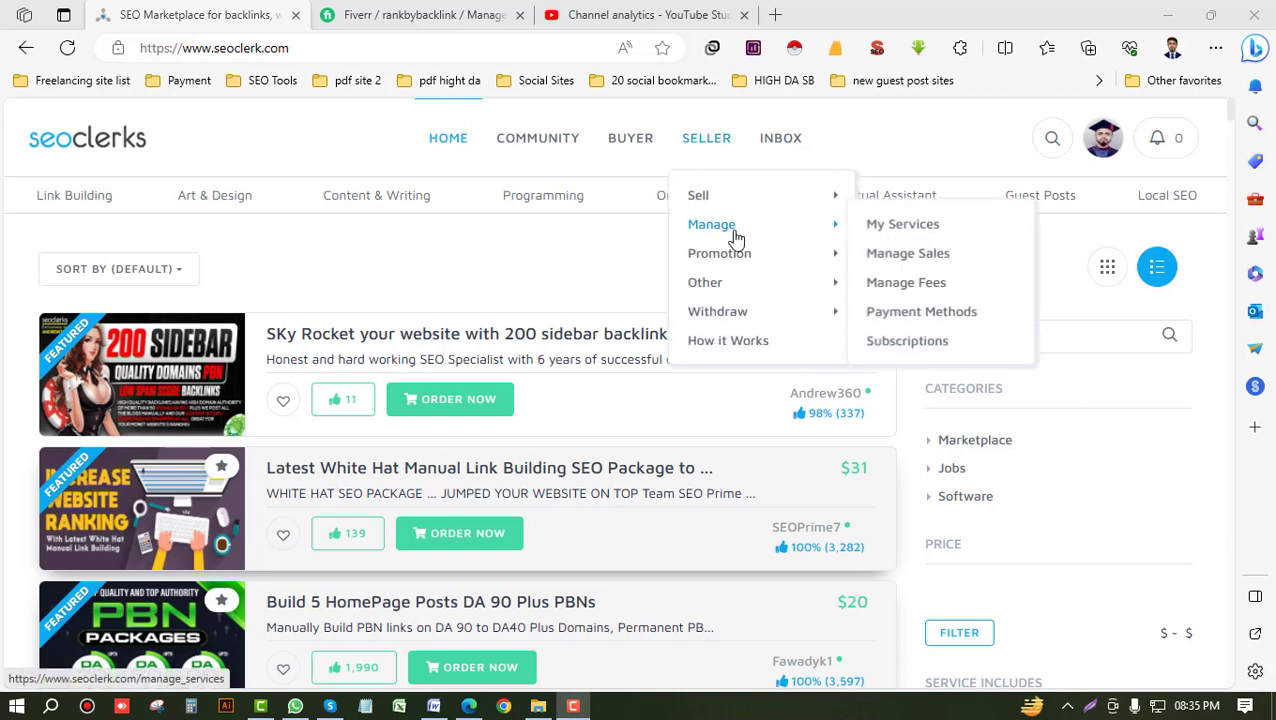
pyautogui.click(880, 232)
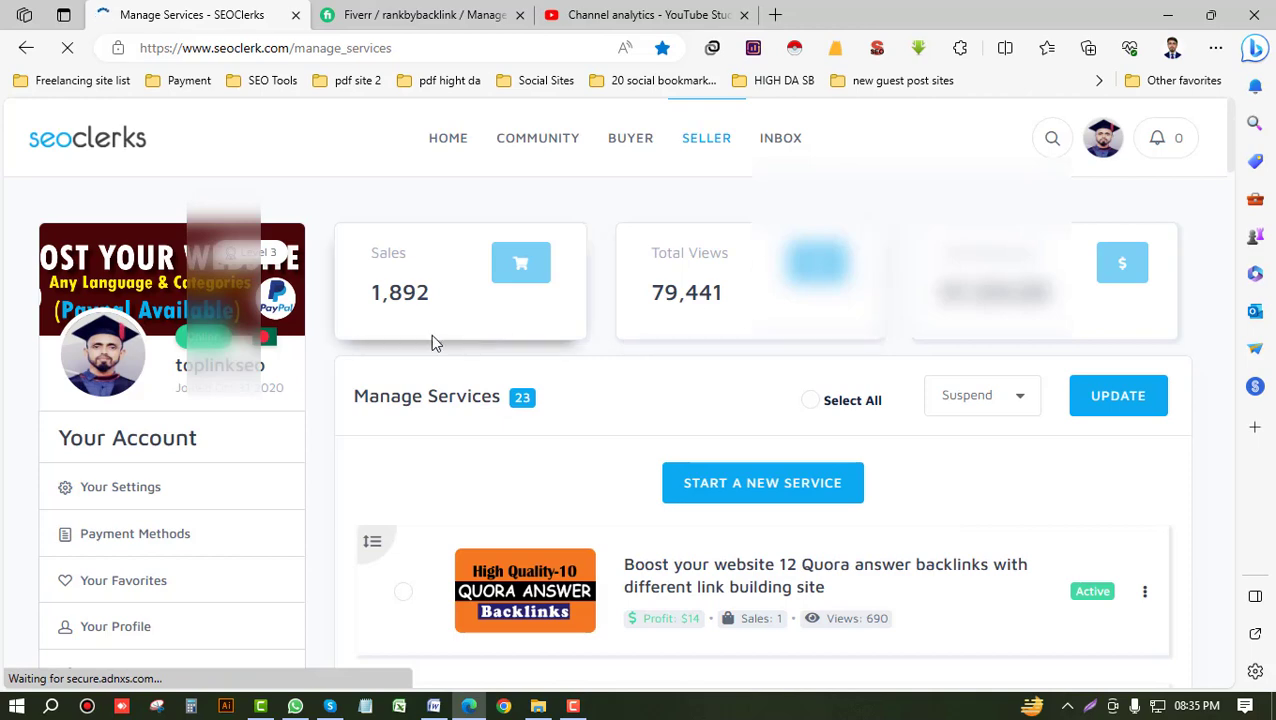
# Step: Open the account's Security settings and dismiss the secondary password request
pyautogui.scroll(-2, 380, 345)
pyautogui.scroll(-1, 155, 515)
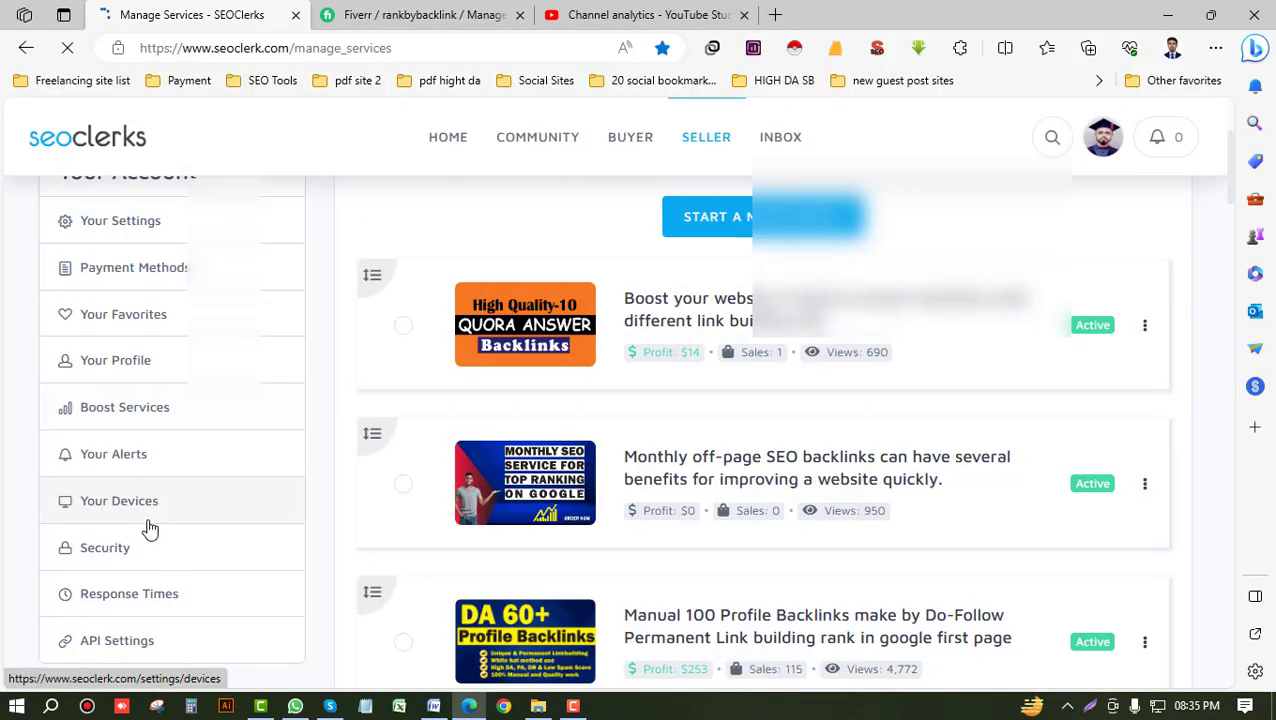
pyautogui.click(129, 548)
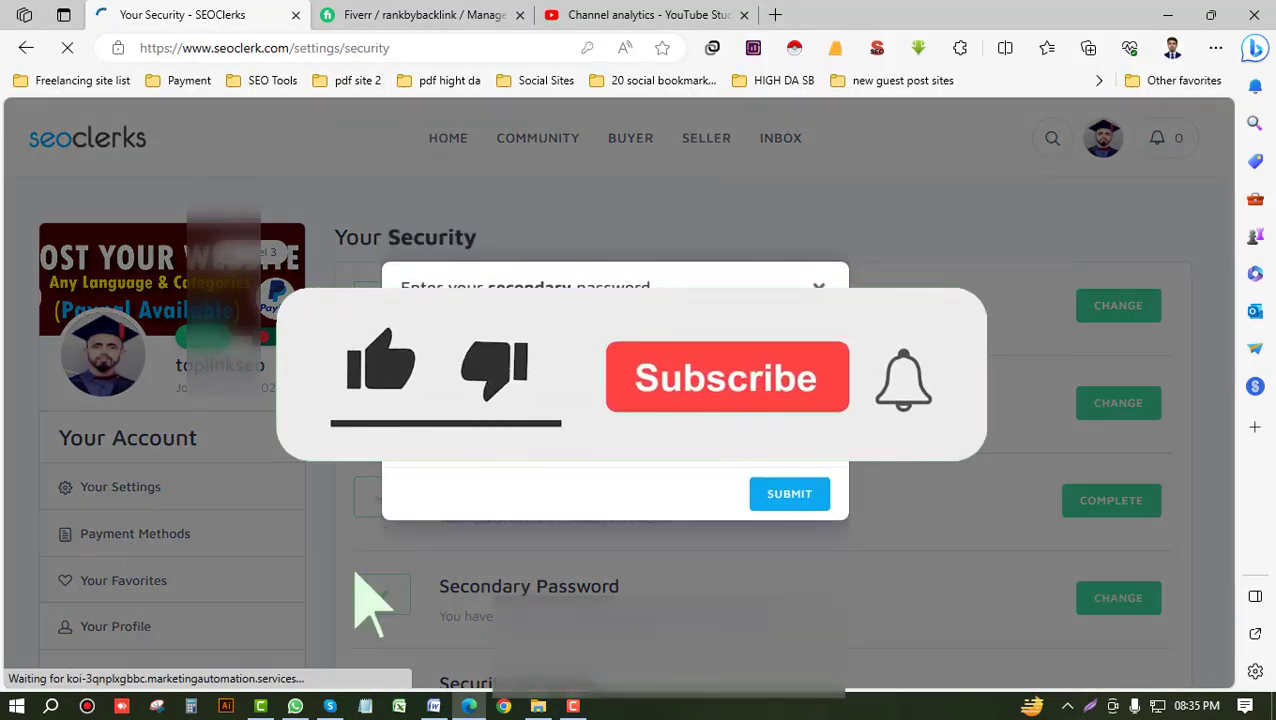
pyautogui.press('Escape')
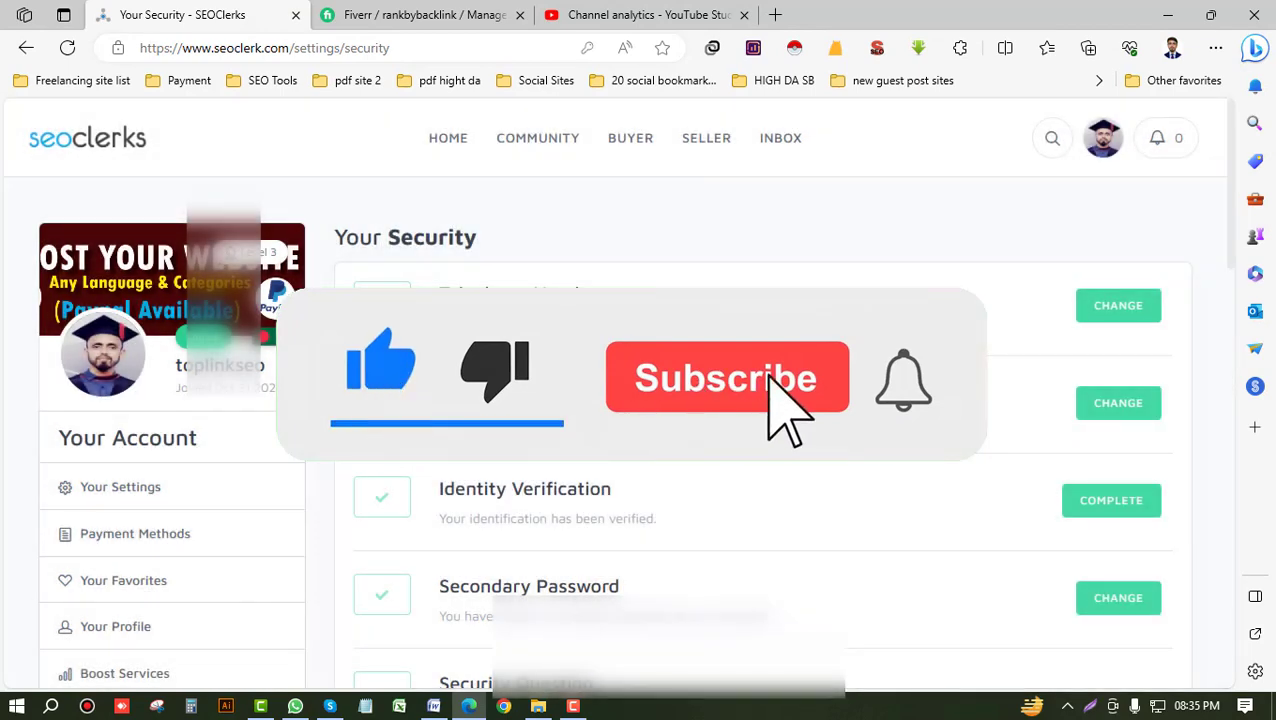
# Step: Look over the security verification items and open the Help Desk request form from the site footer
pyautogui.scroll(-1, 1233, 228)
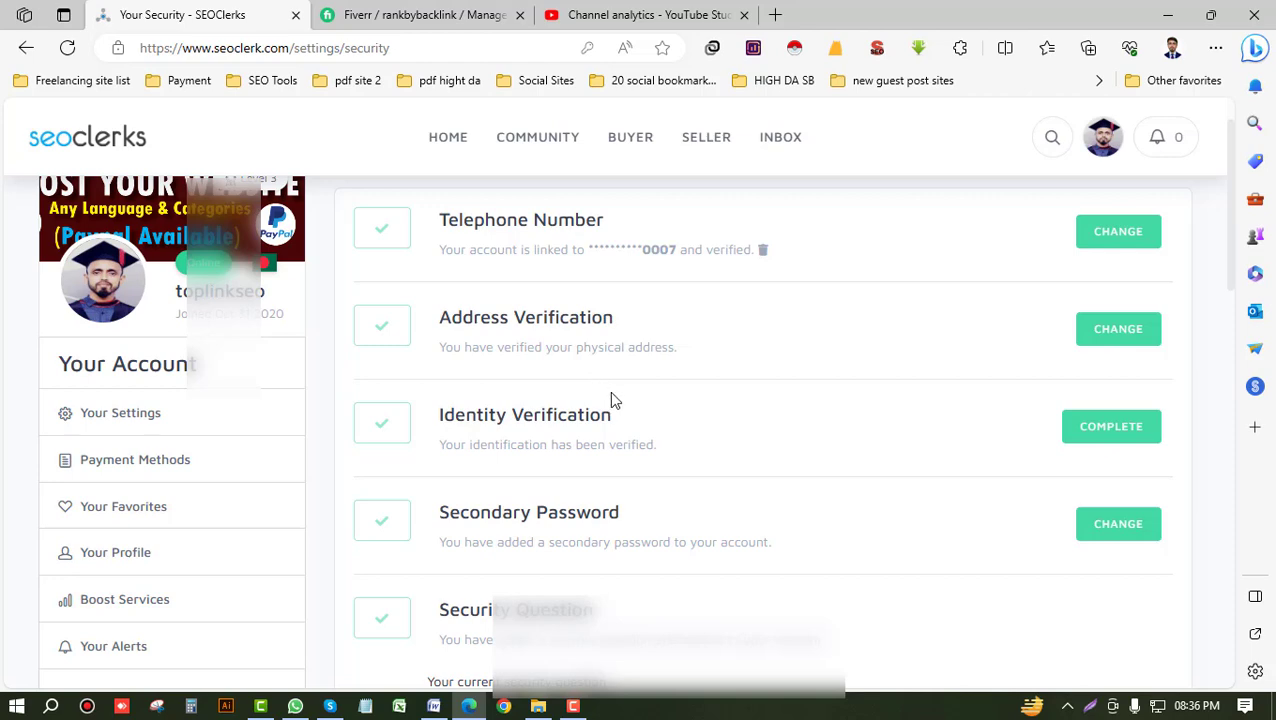
pyautogui.scroll(-10, 612, 390)
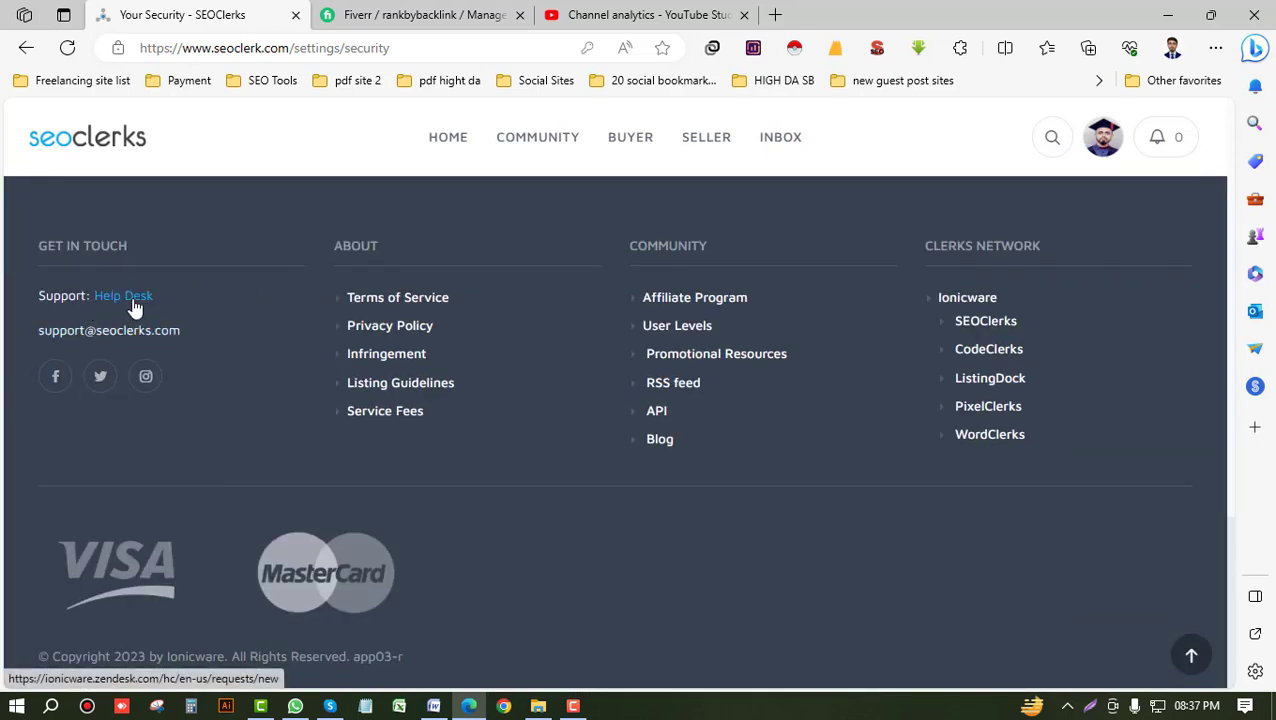
pyautogui.click(134, 298)
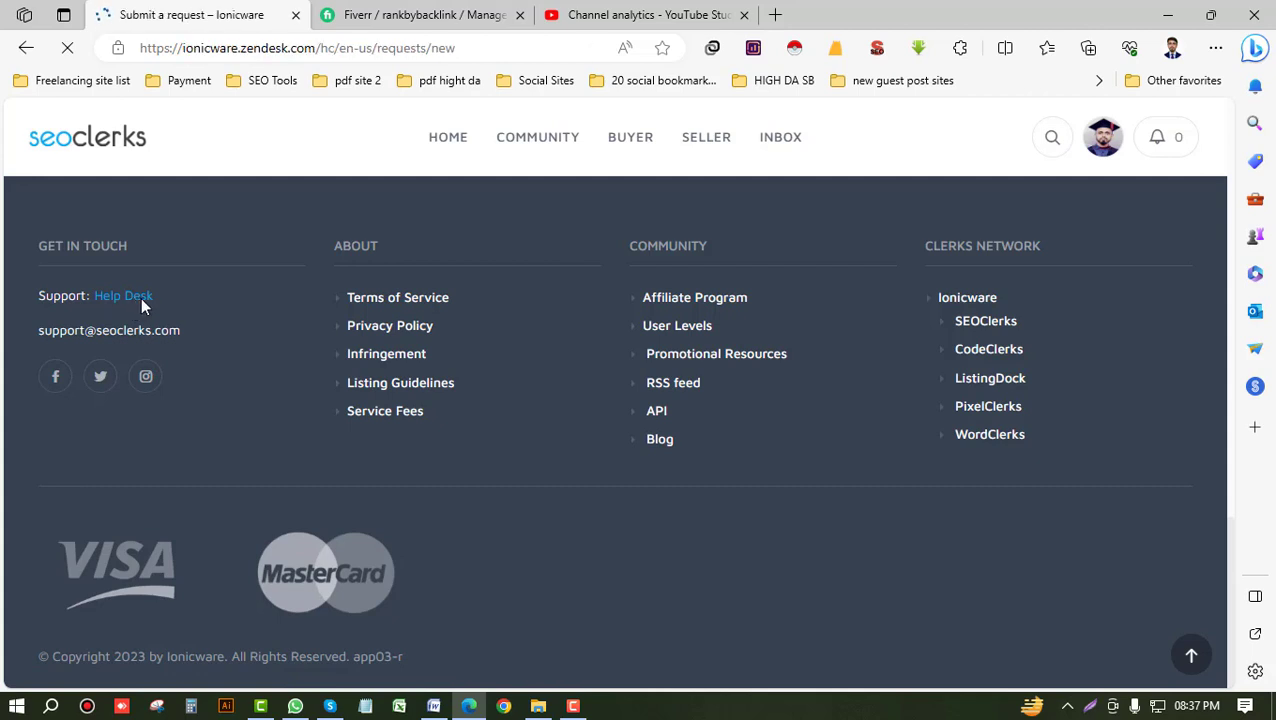
# Step: Examine the support request form's fields from email address and subject through website, order ID, priority and attachments
pyautogui.scroll(-1, 210, 307)
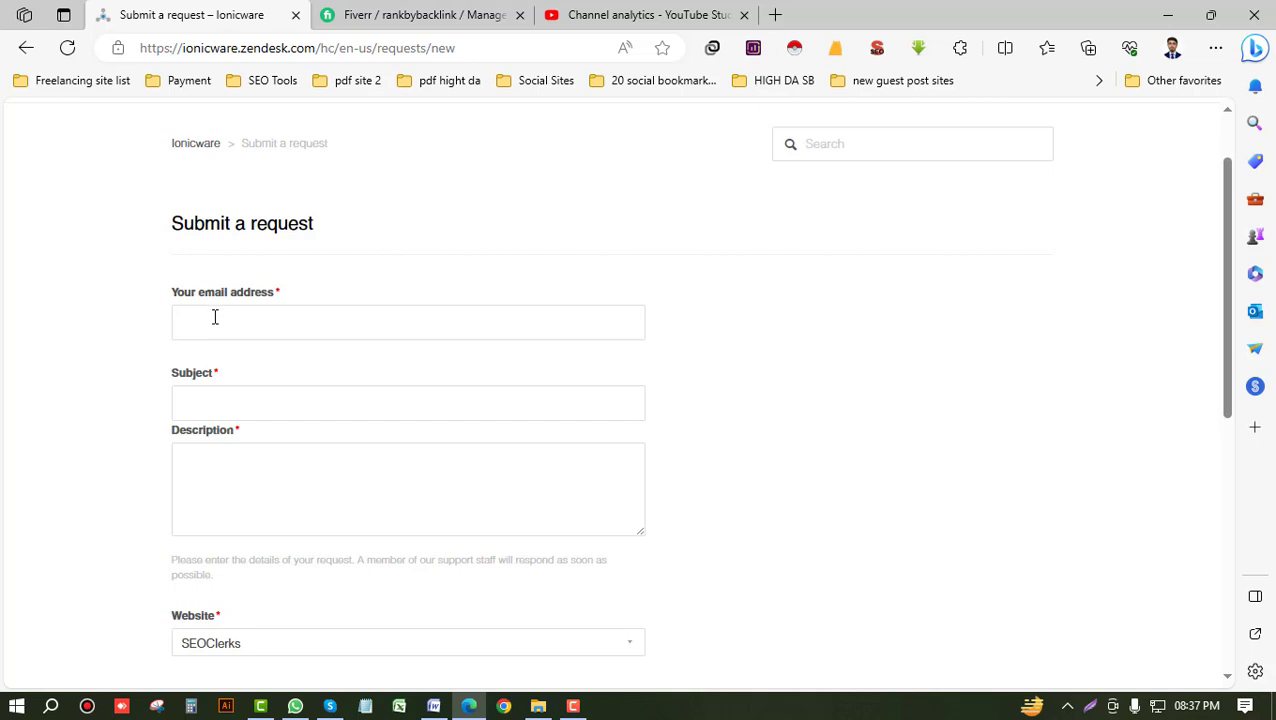
pyautogui.scroll(-1, 316, 342)
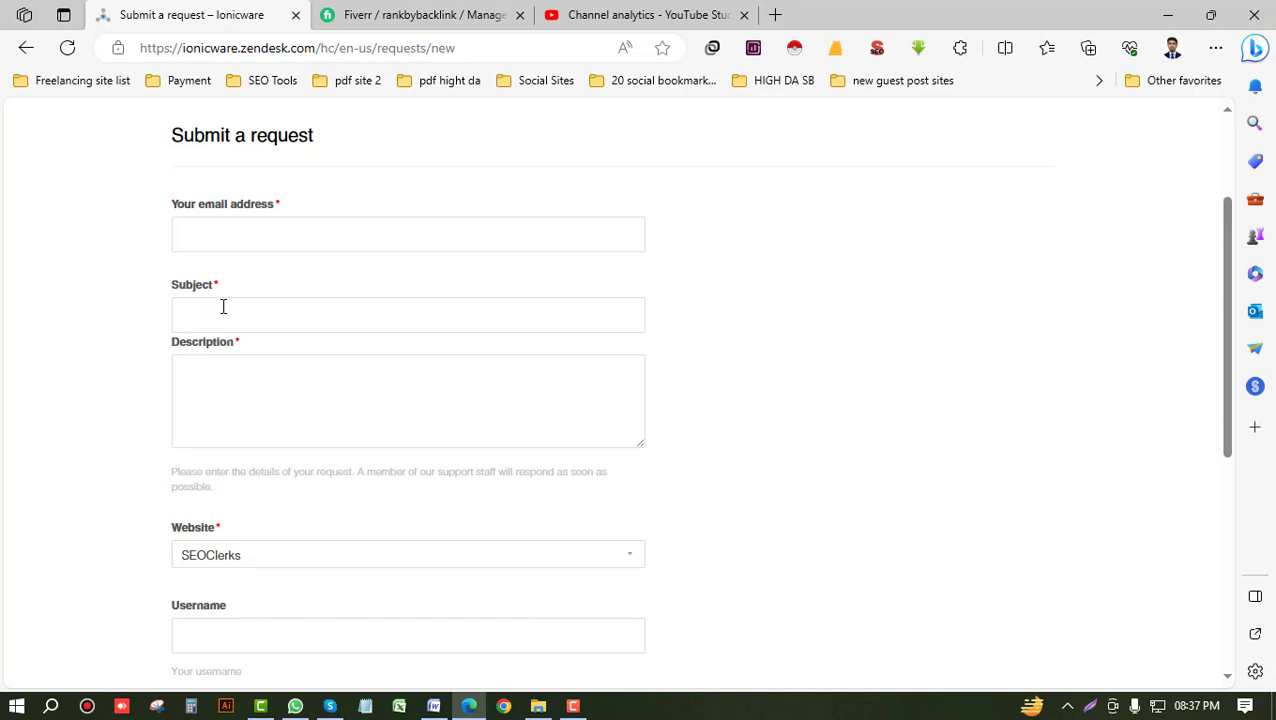
pyautogui.scroll(-1, 226, 308)
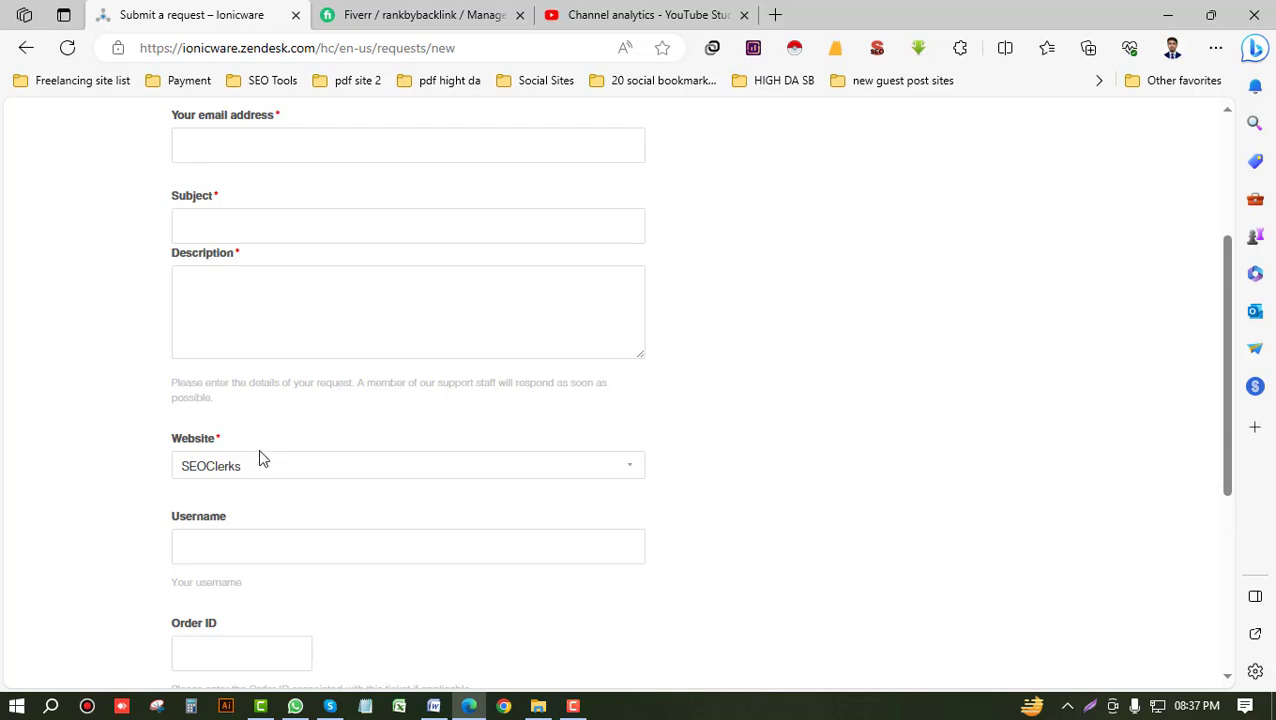
pyautogui.scroll(-1, 258, 458)
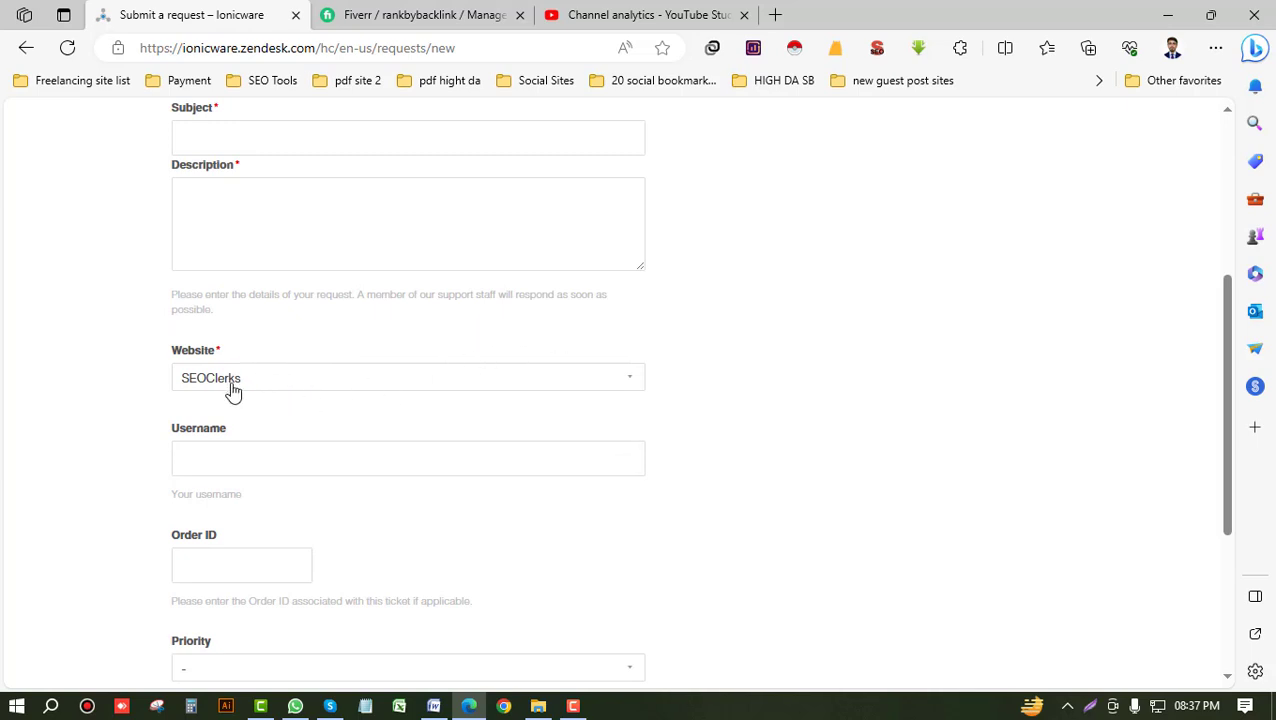
pyautogui.scroll(-1, 250, 388)
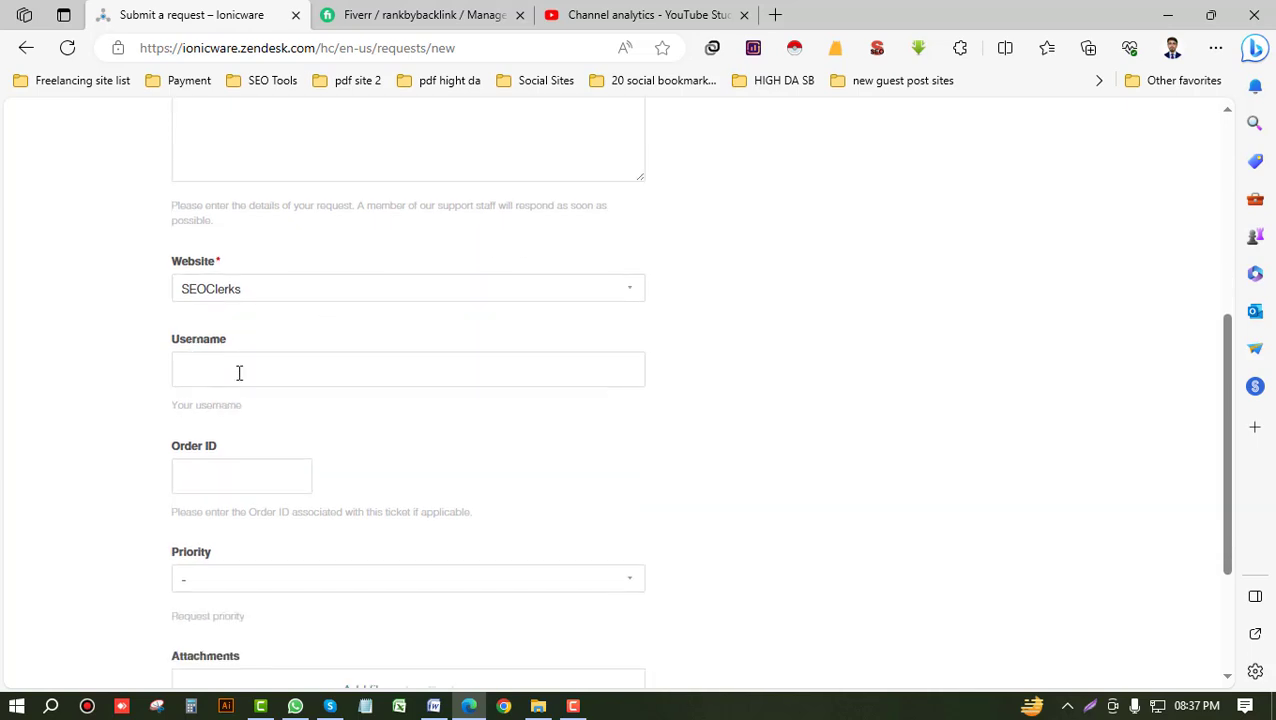
pyautogui.scroll(-1, 245, 376)
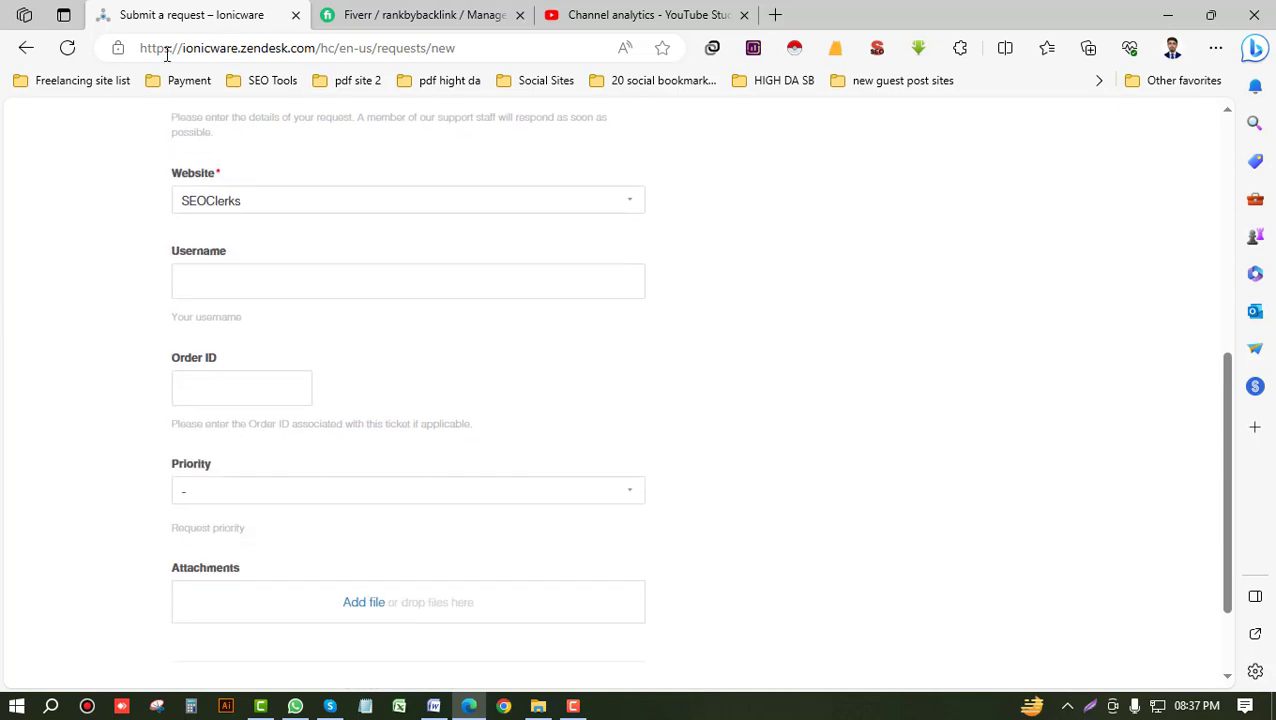
pyautogui.scroll(-1, 214, 425)
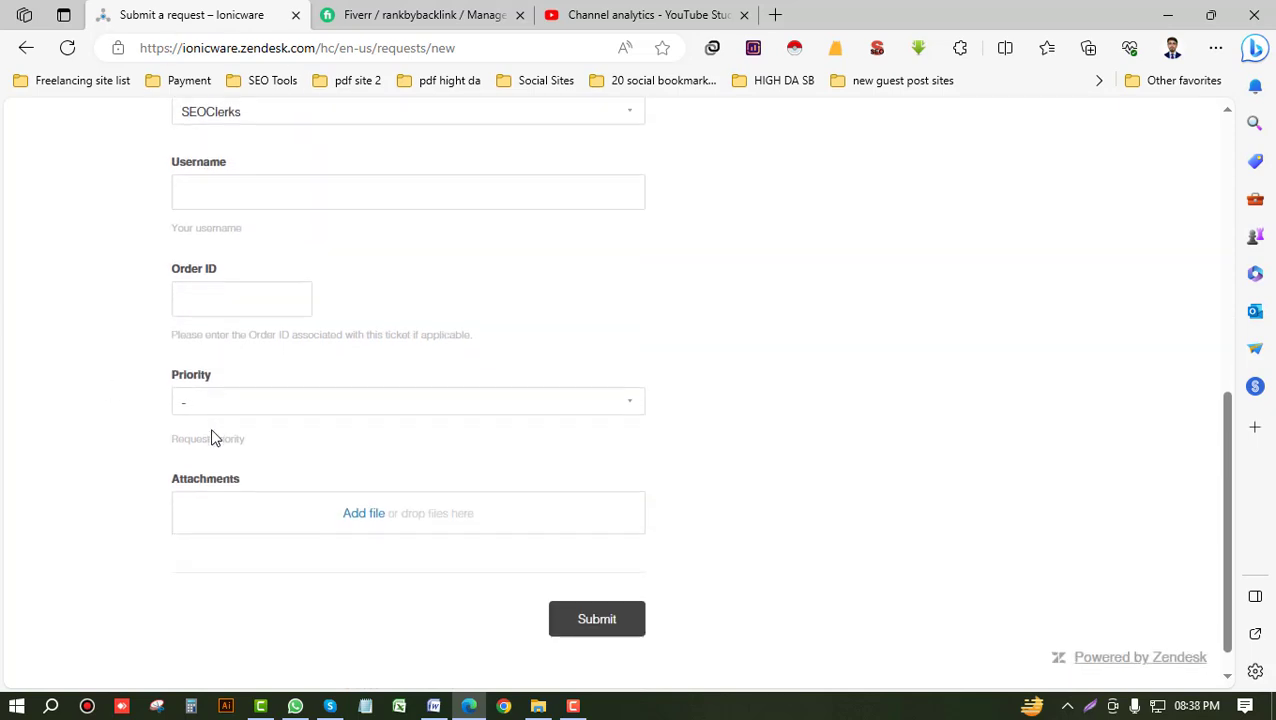
pyautogui.click(268, 412)
pyautogui.click(48, 380)
pyautogui.scroll(-1, 308, 399)
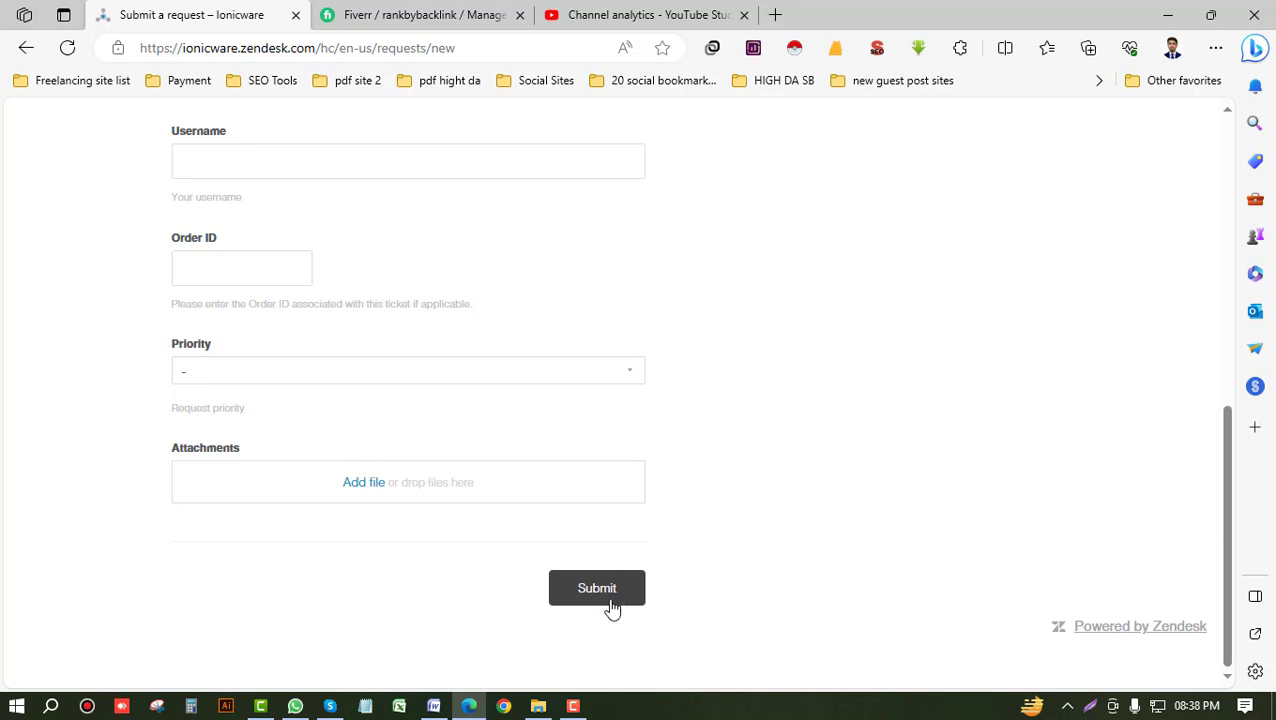
pyautogui.click(775, 15)
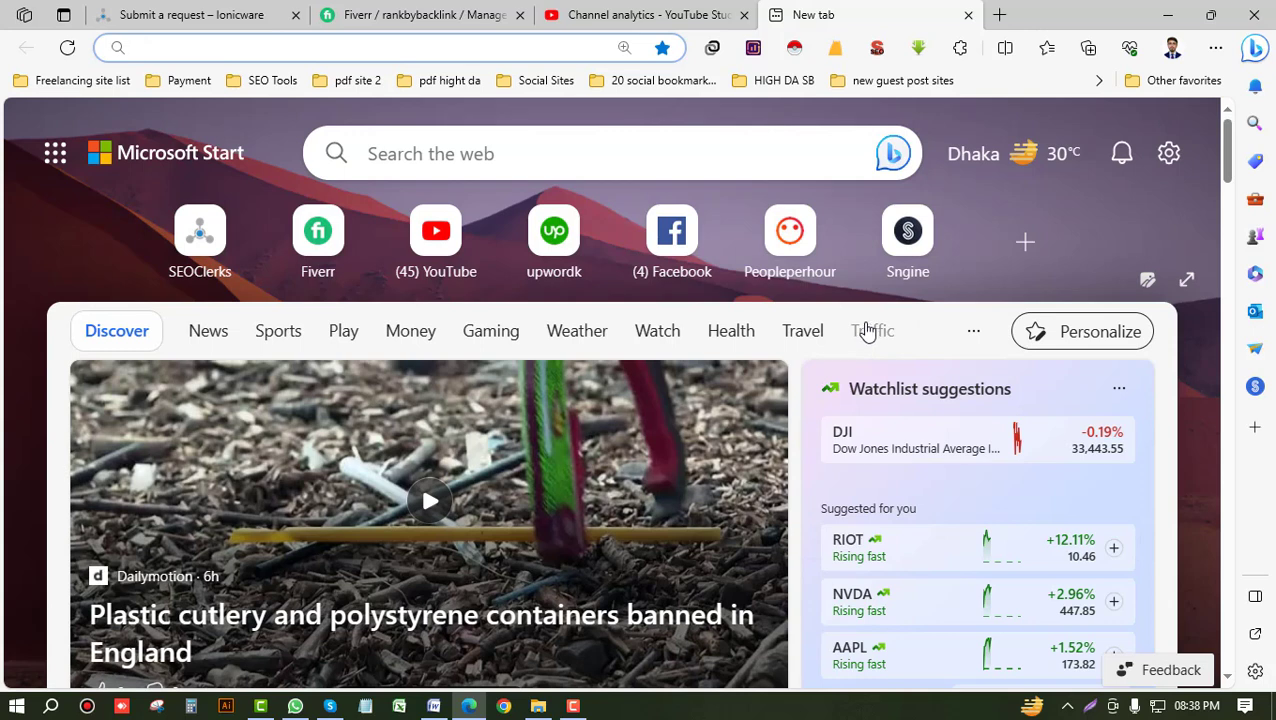
pyautogui.click(235, 14)
pyautogui.scroll(8, 504, 421)
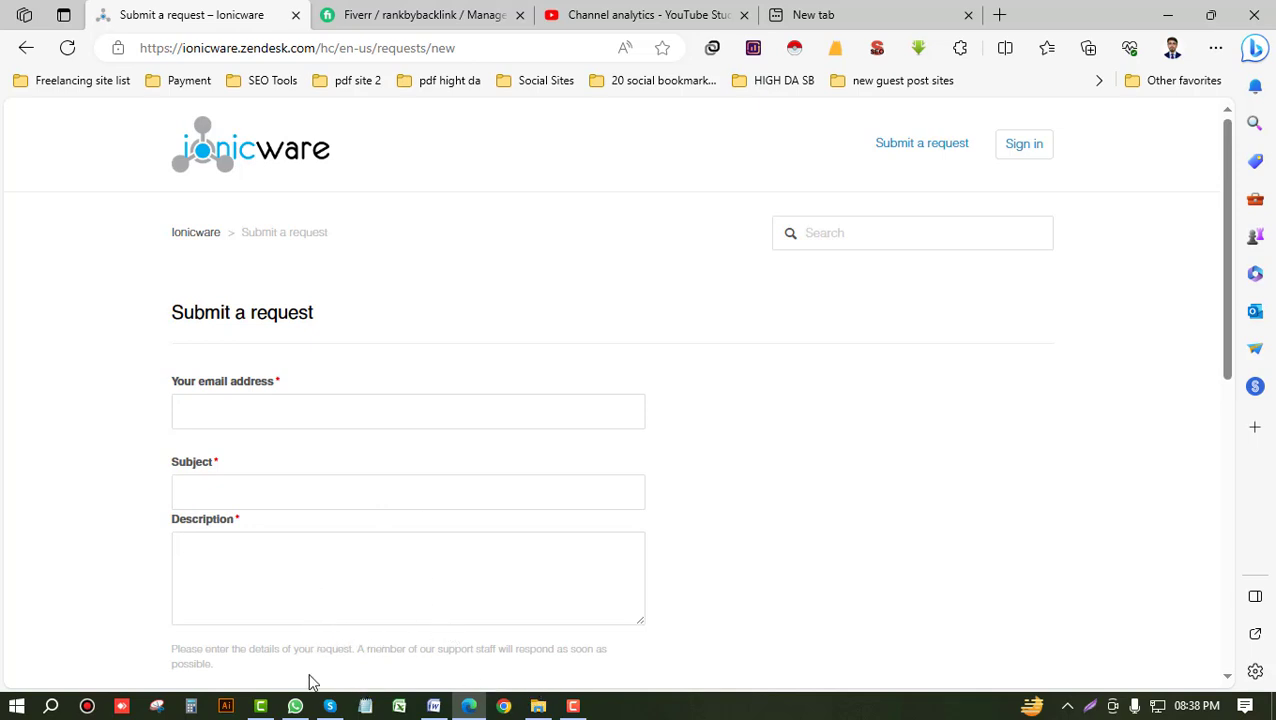
# Step: Switch to WhatsApp and view the image of the SEOClerks address verification rejection email
pyautogui.click(295, 706)
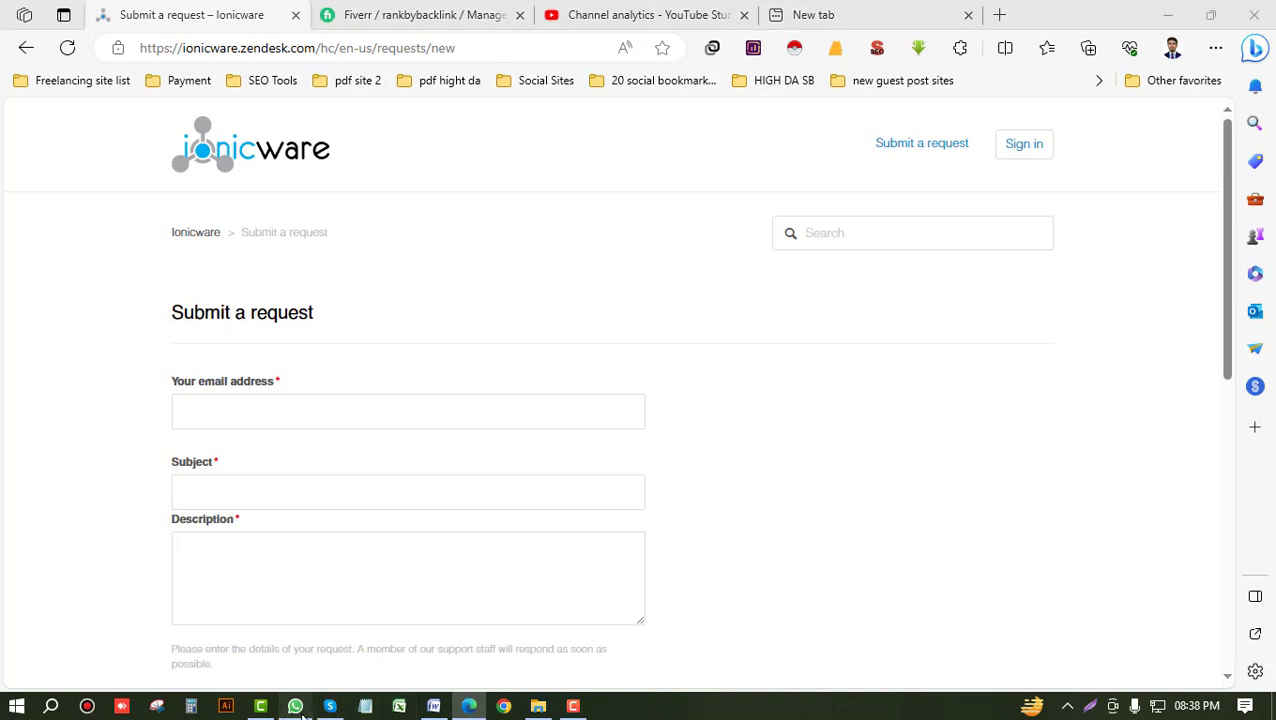
pyautogui.click(632, 222)
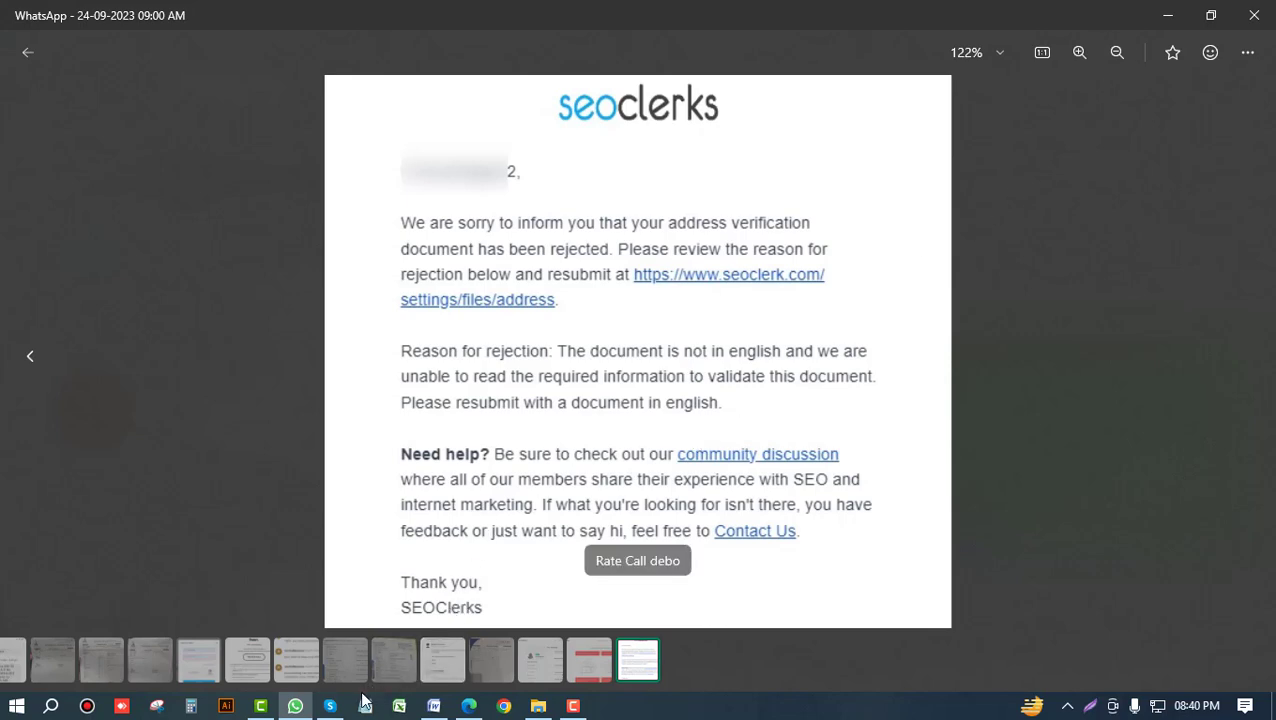
# Step: Switch to Microsoft Word and review the whole drafted reply about English documents, comparing it with the rejection email in WhatsApp
pyautogui.click(434, 706)
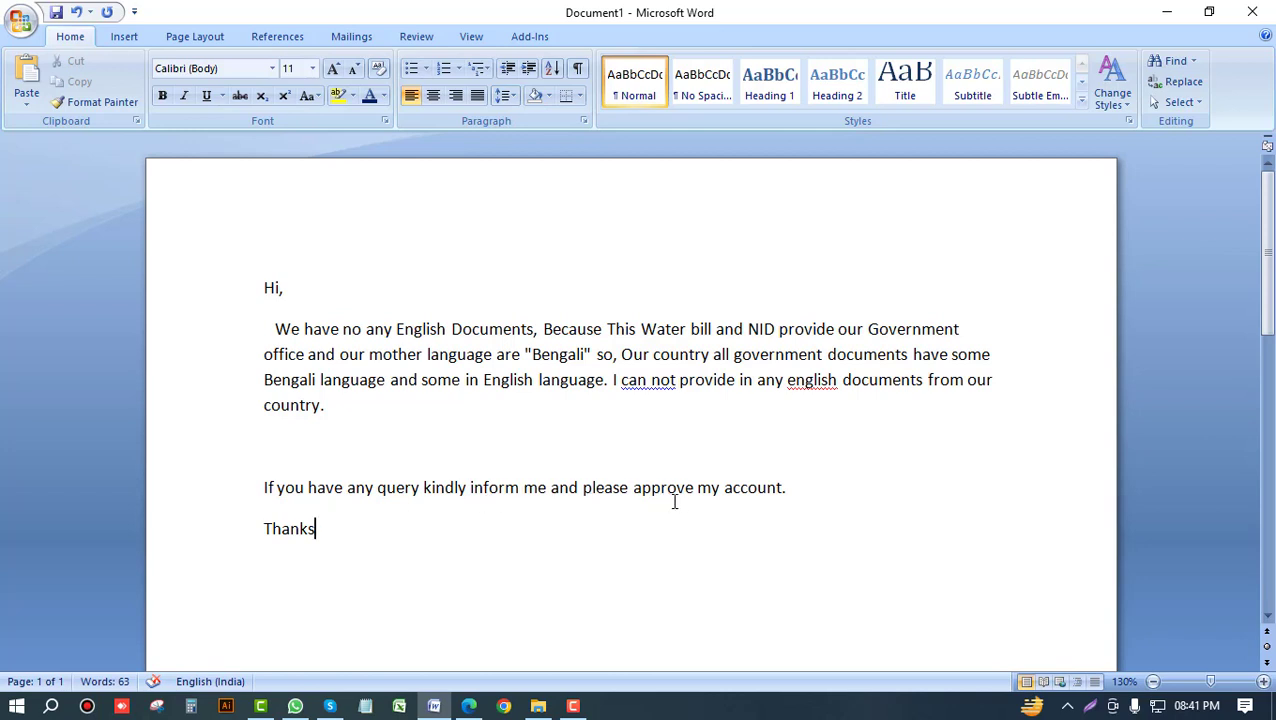
pyautogui.moveTo(349, 540); pyautogui.dragTo(231, 260)
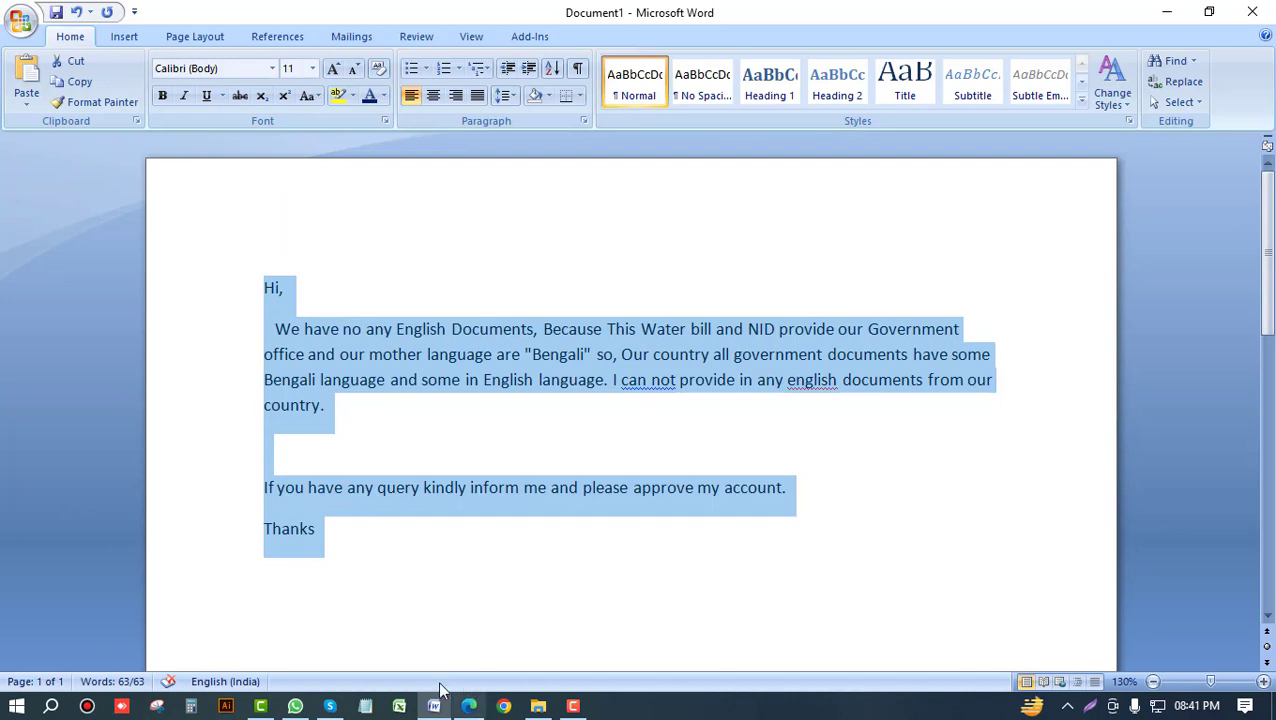
pyautogui.click(295, 706)
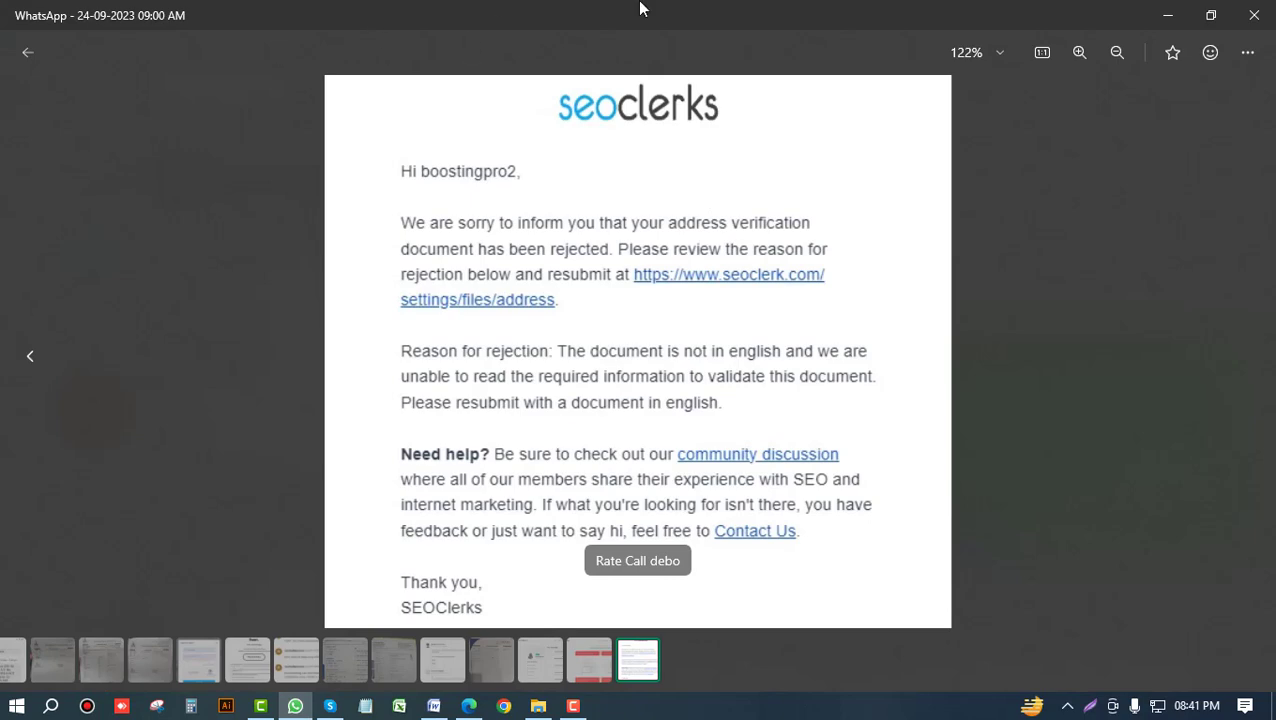
pyautogui.click(1148, 20)
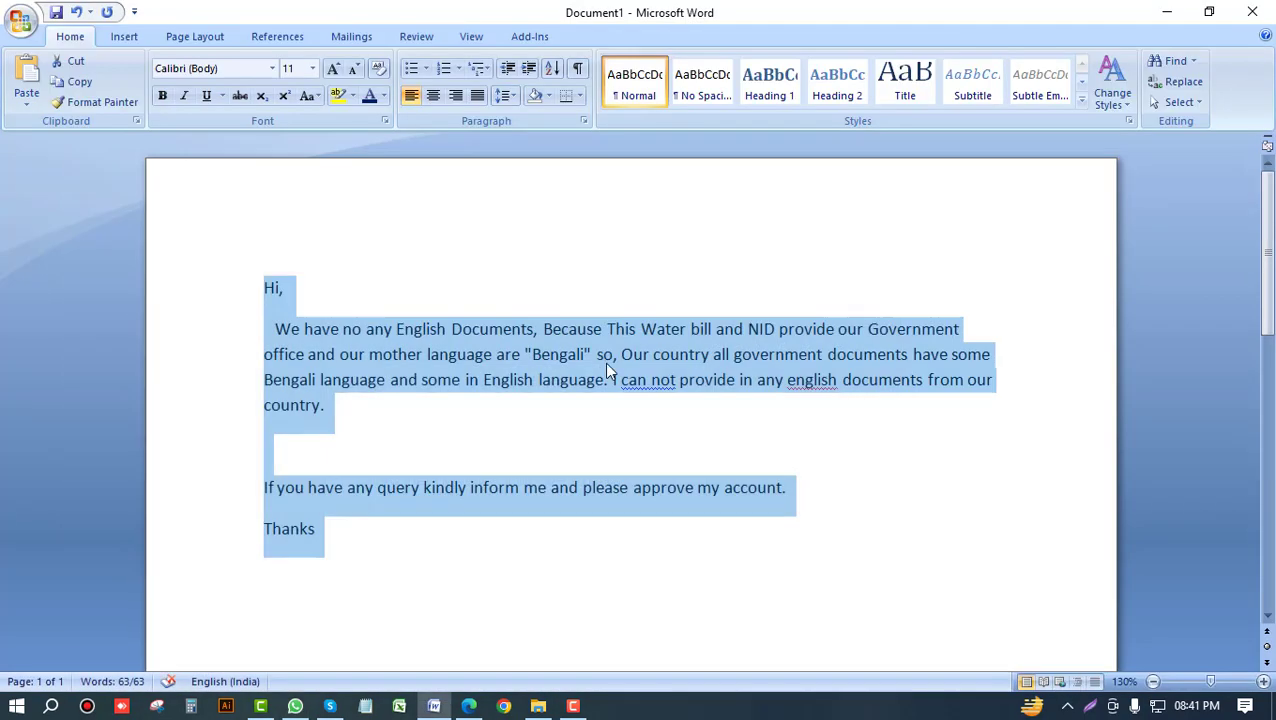
pyautogui.click(503, 464)
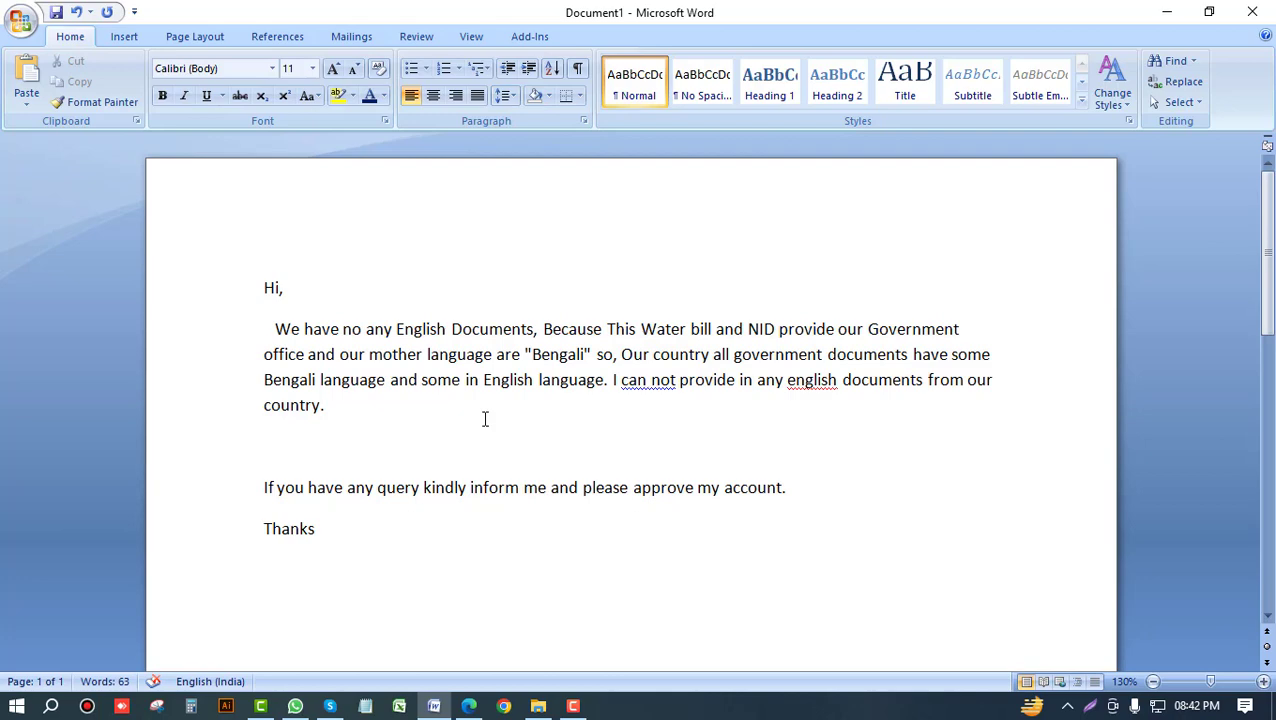
# Step: Return to the browser, search the web for "face with nid card" in a new tab and browse the results
pyautogui.click(469, 706)
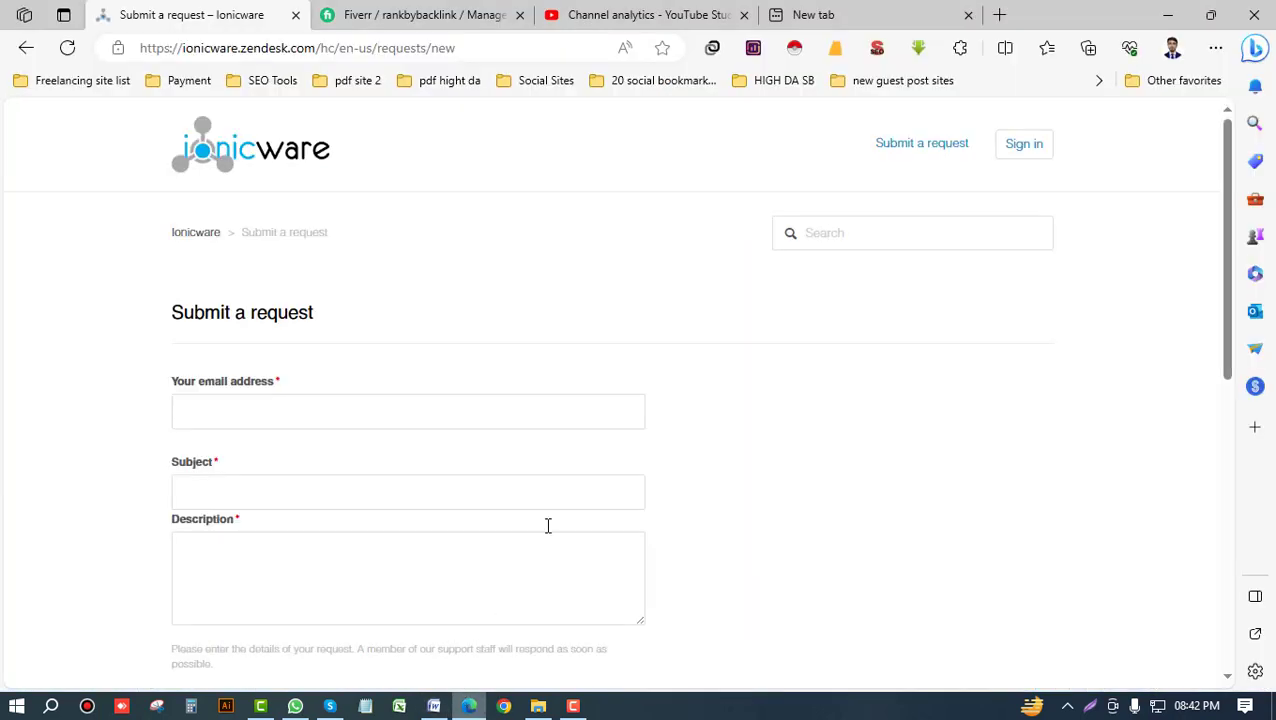
pyautogui.click(999, 14)
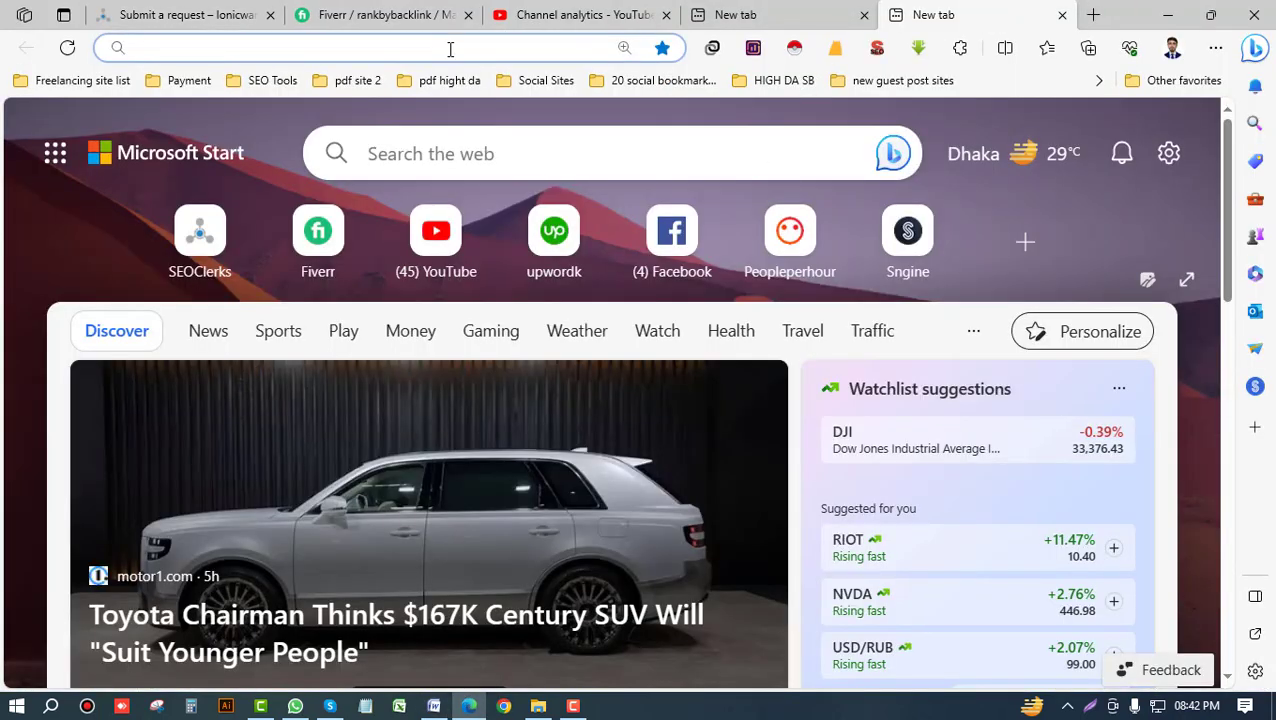
pyautogui.click(450, 48)
pyautogui.write('face wit')
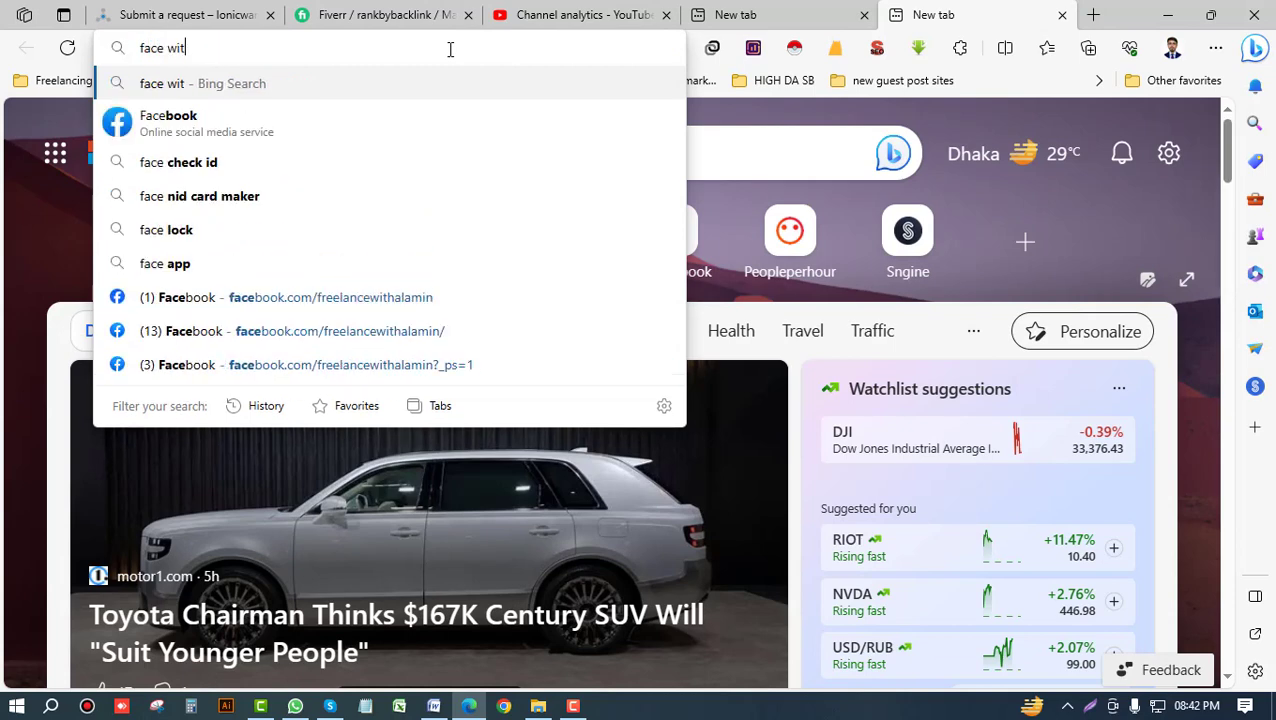
pyautogui.write('h nid')
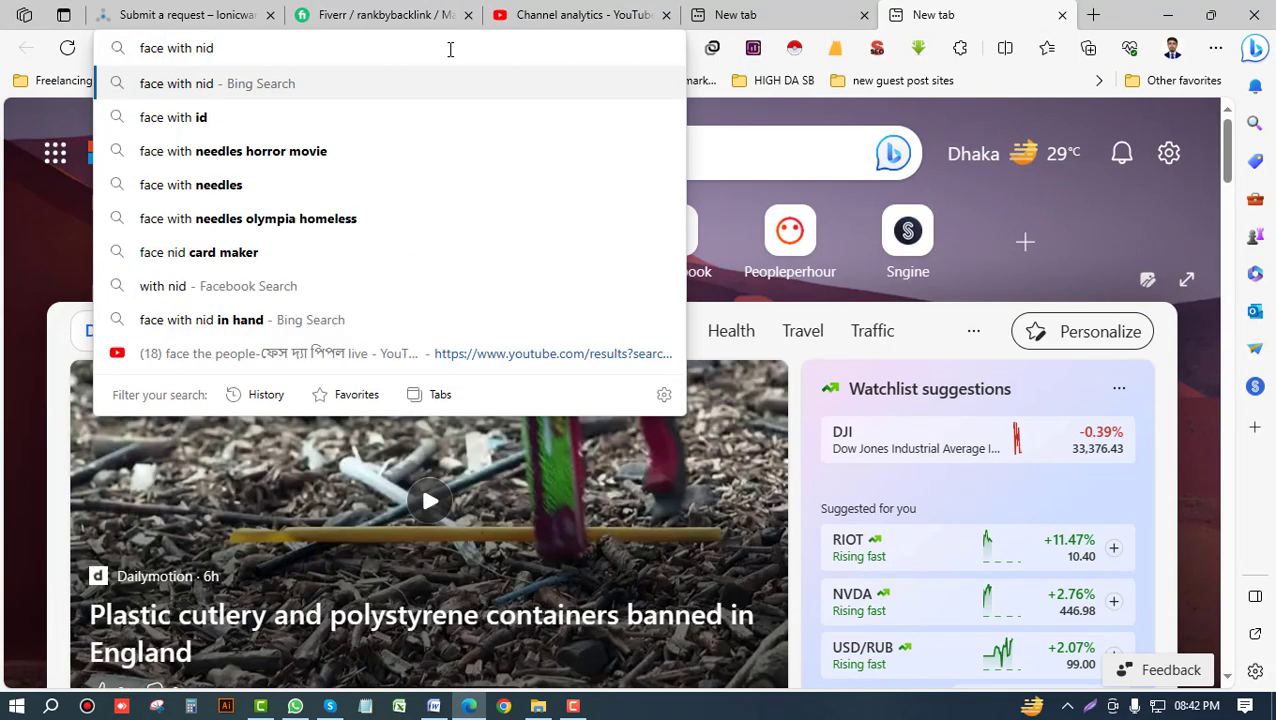
pyautogui.write(' card')
pyautogui.press('Return')
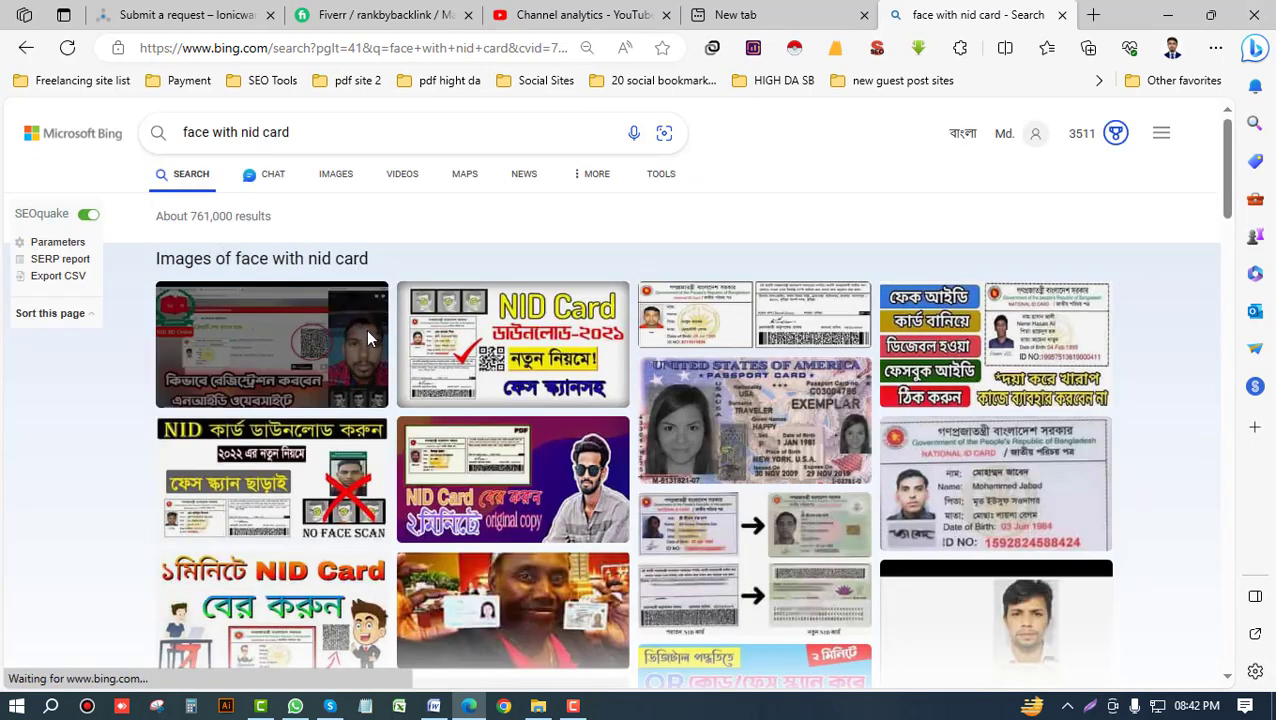
pyautogui.scroll(-1, 385, 313)
pyautogui.scroll(-2, 385, 313)
pyautogui.scroll(3, 381, 228)
# Step: Refine the web search to "face with nid card in hand" and show its image results
pyautogui.click(339, 128)
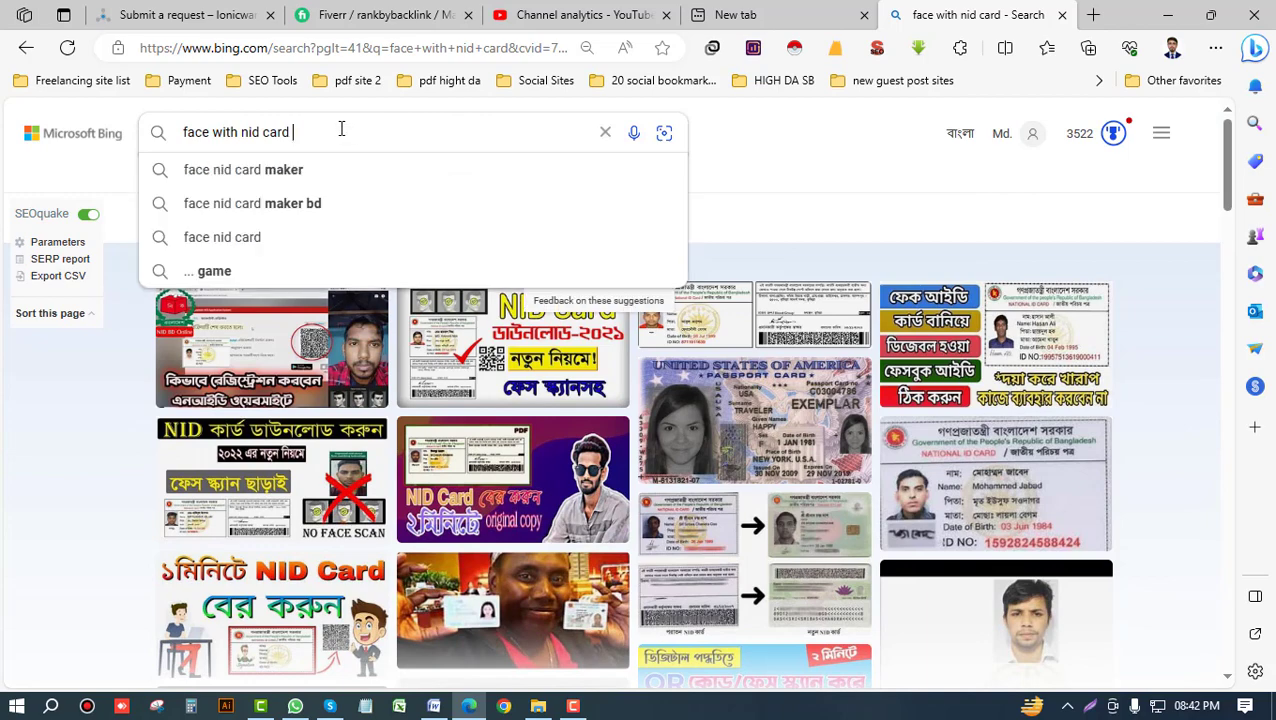
pyautogui.write('in hand')
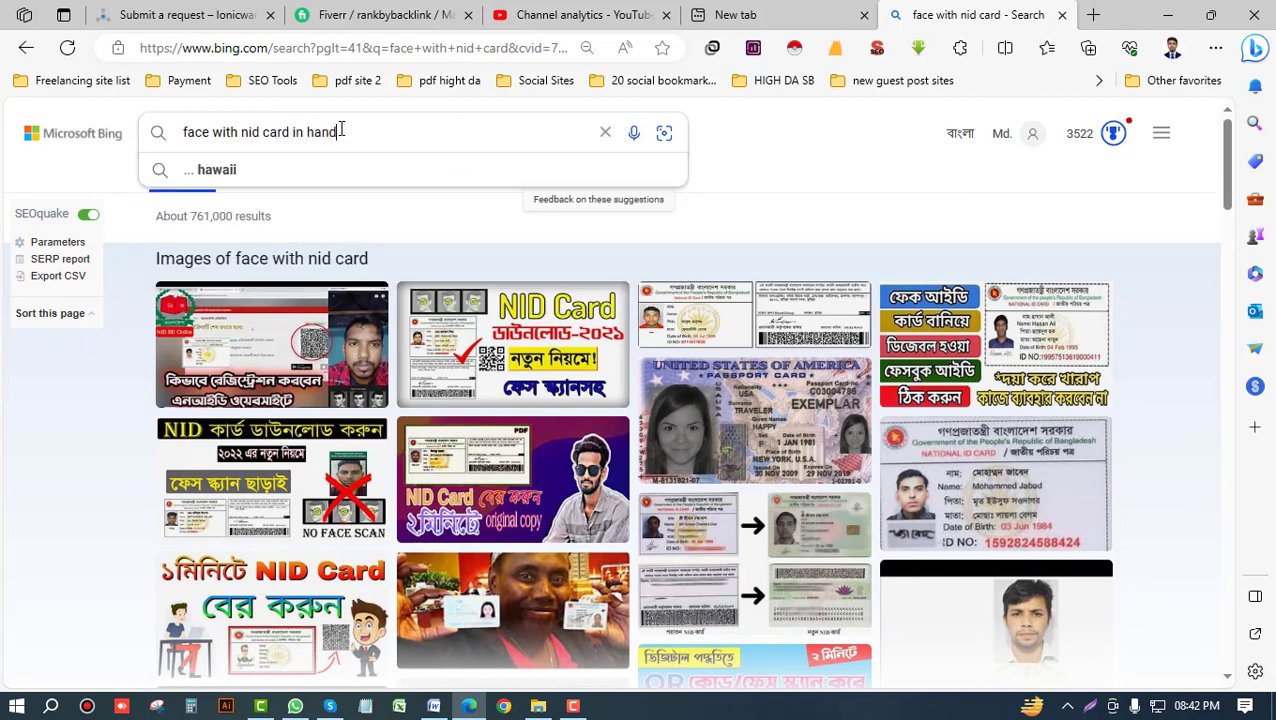
pyautogui.press('Return')
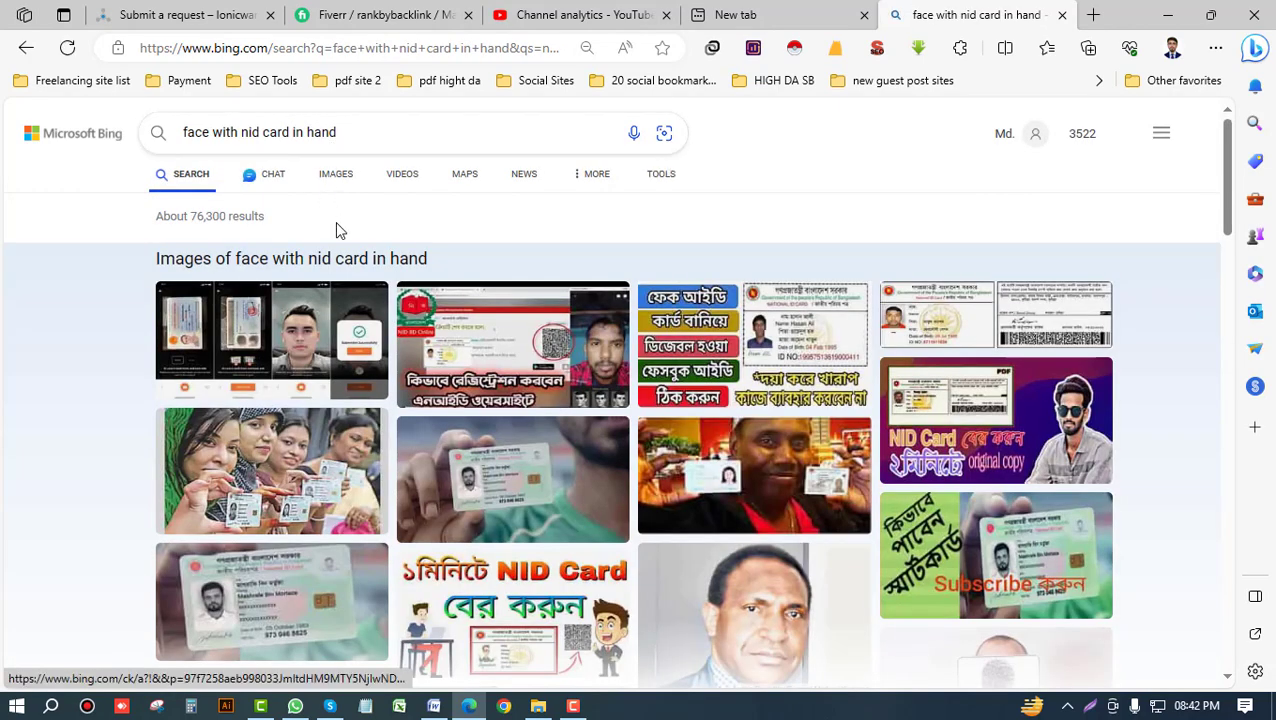
pyautogui.scroll(-1, 337, 236)
pyautogui.scroll(-4, 337, 237)
pyautogui.scroll(5, 337, 218)
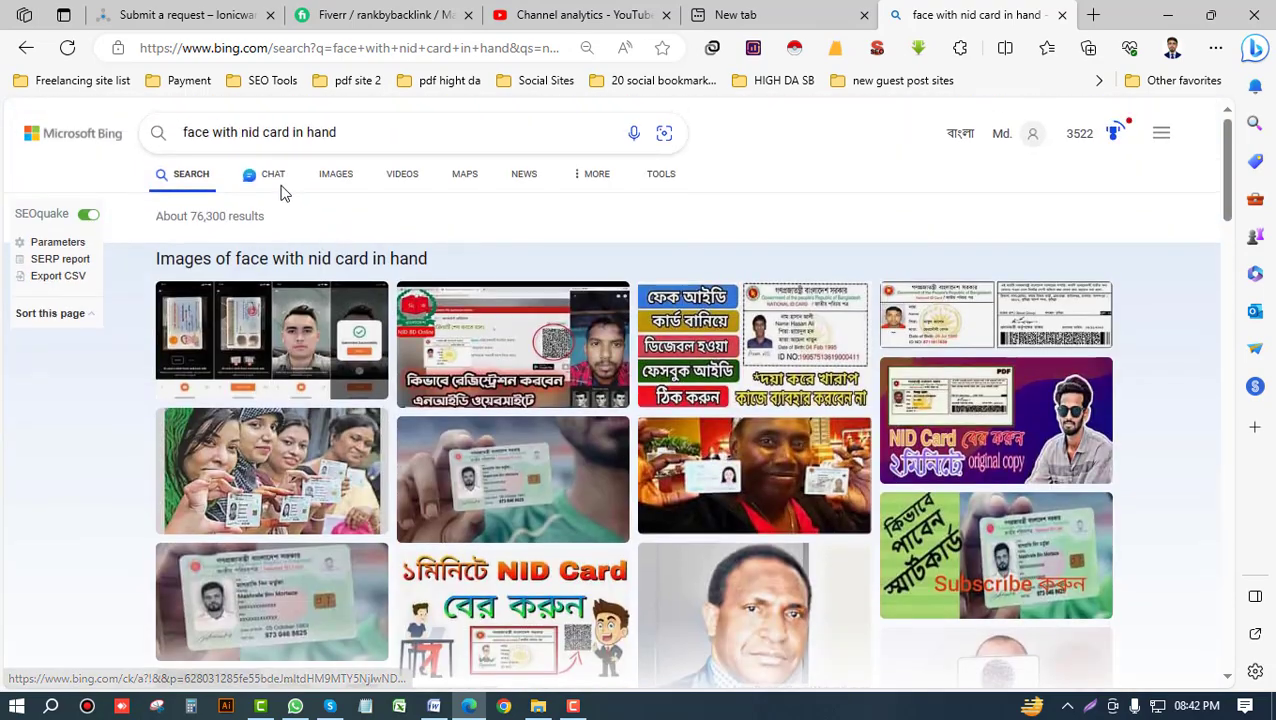
pyautogui.click(349, 181)
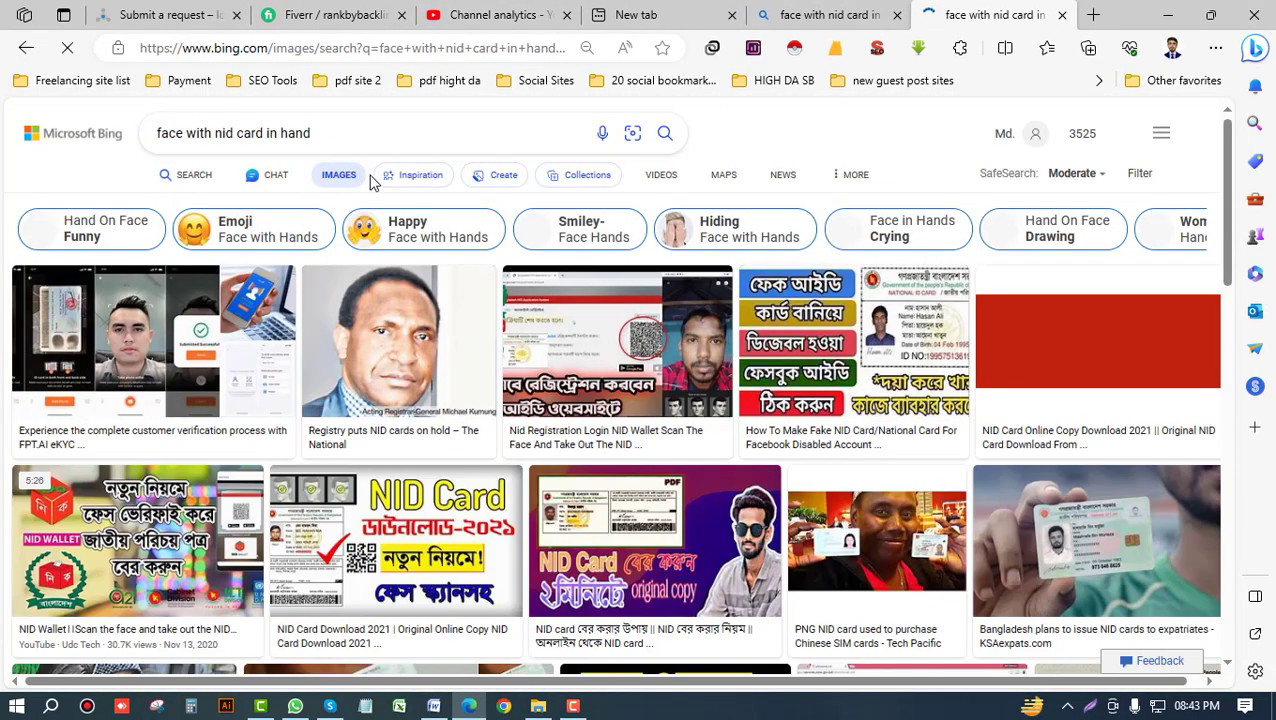
# Step: Browse the image results and open the picture of a man holding up his national ID card, from the KSAexpats.com article
pyautogui.scroll(-1, 370, 182)
pyautogui.scroll(-3, 370, 182)
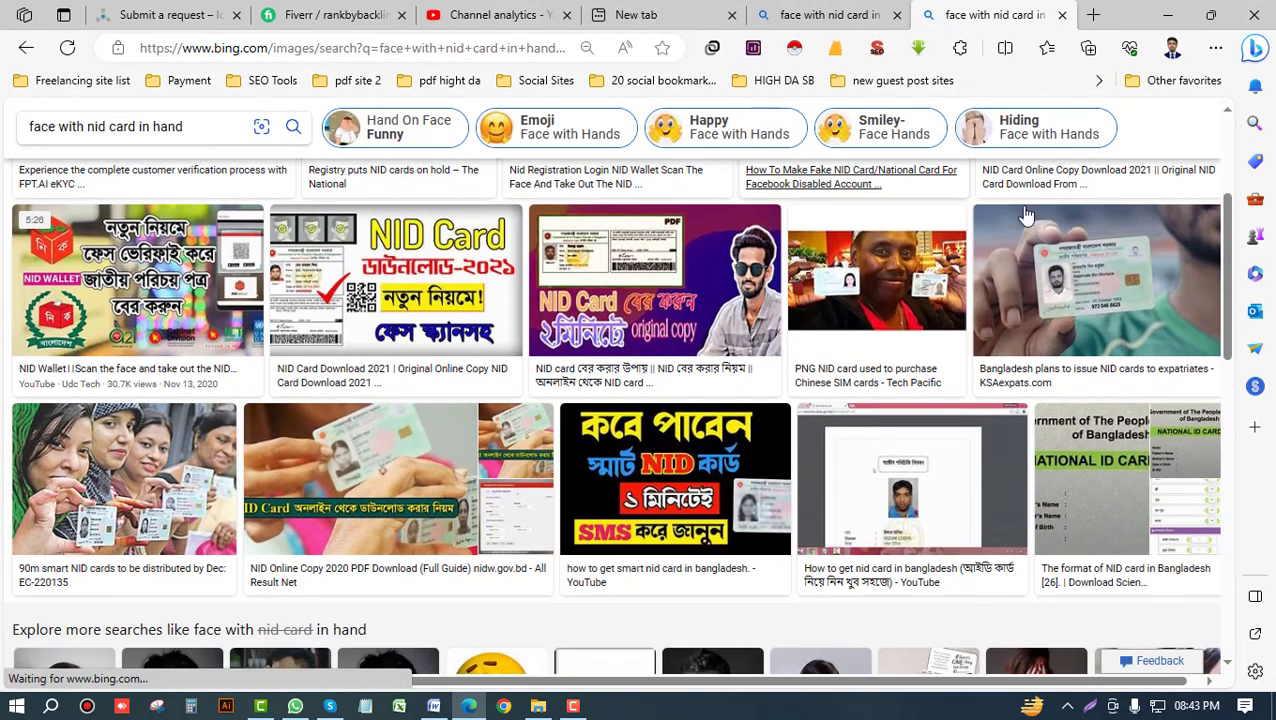
pyautogui.click(1122, 284)
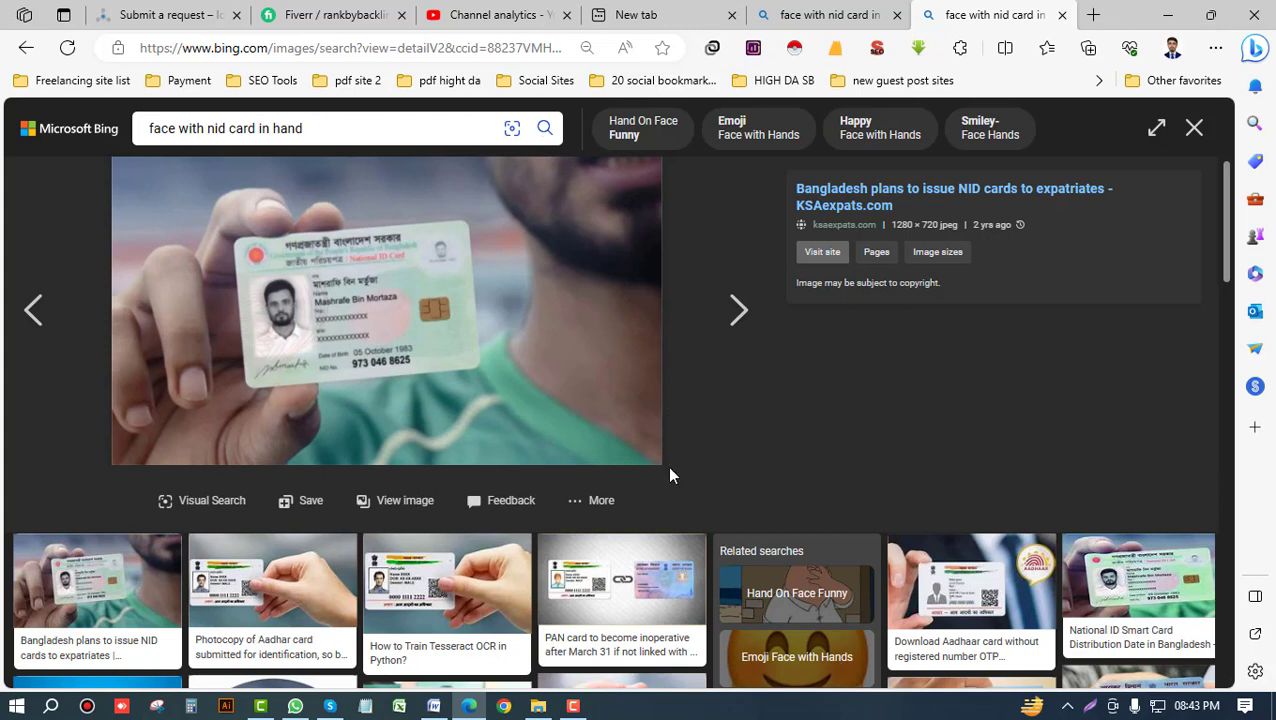
pyautogui.scroll(-1, 511, 494)
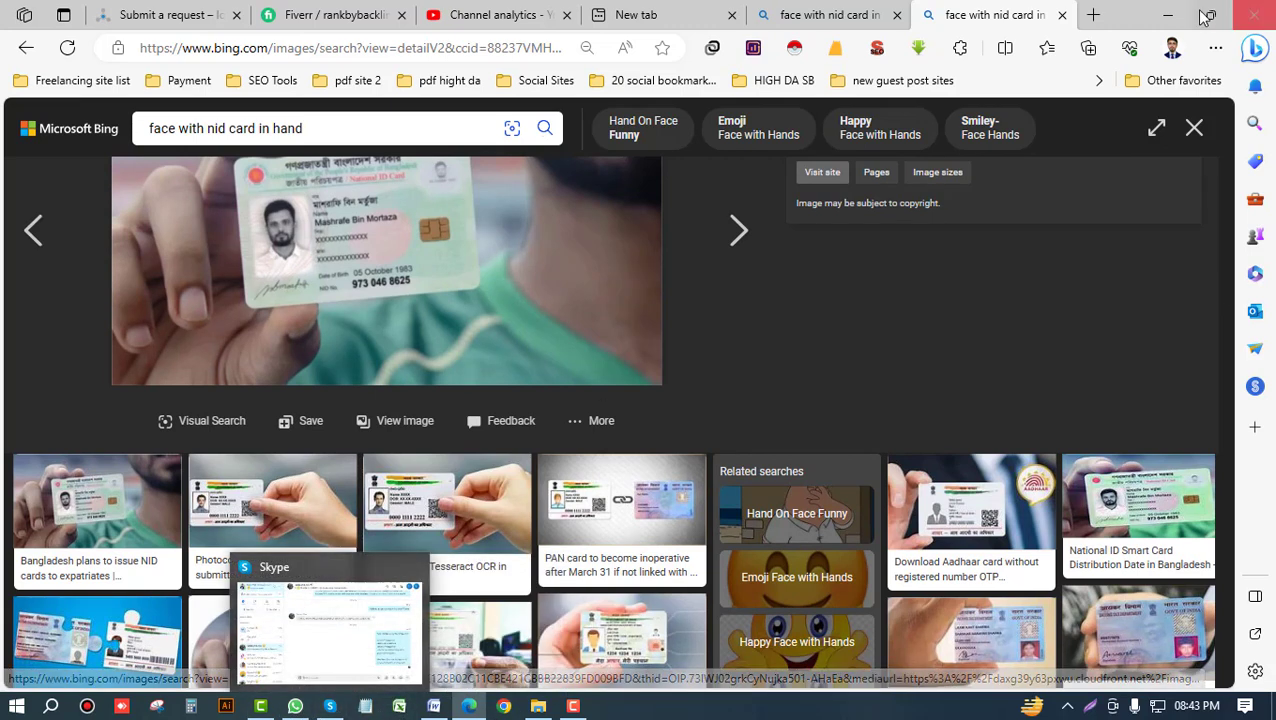
# Step: Minimize the browser and the Word document to show the empty desktop
pyautogui.click(1167, 14)
pyautogui.click(1170, 12)
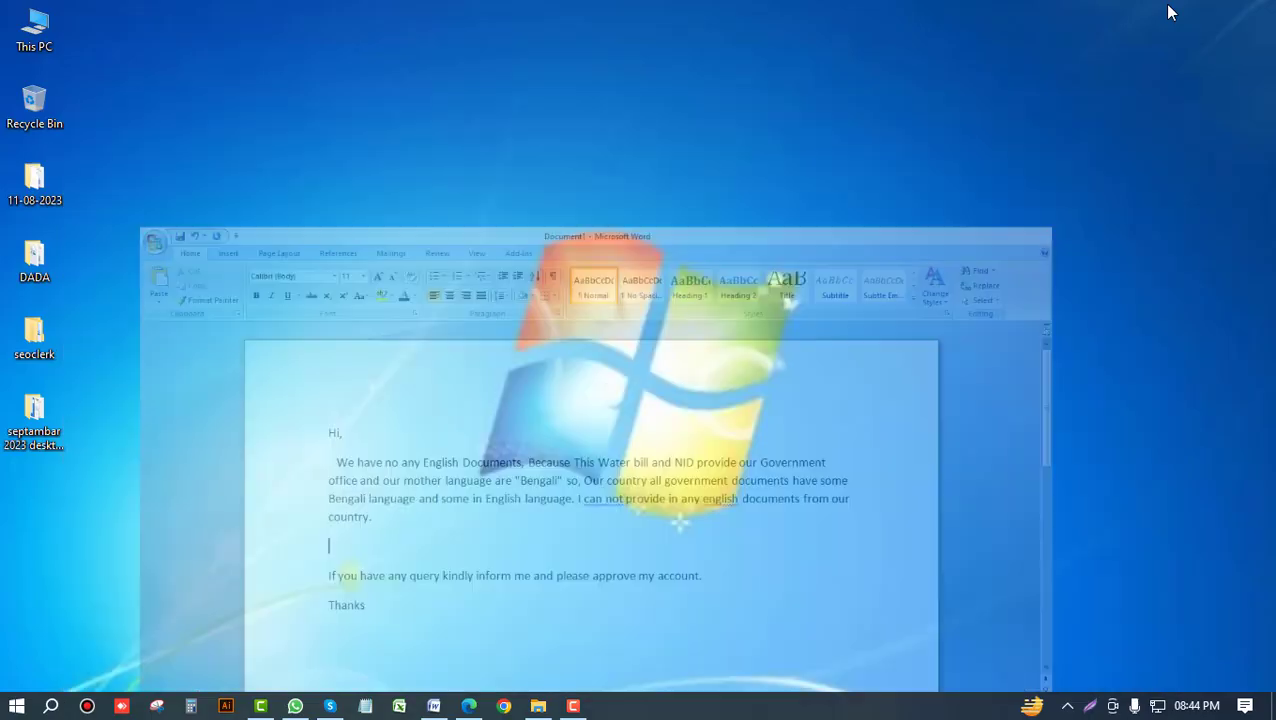
pyautogui.click(471, 708)
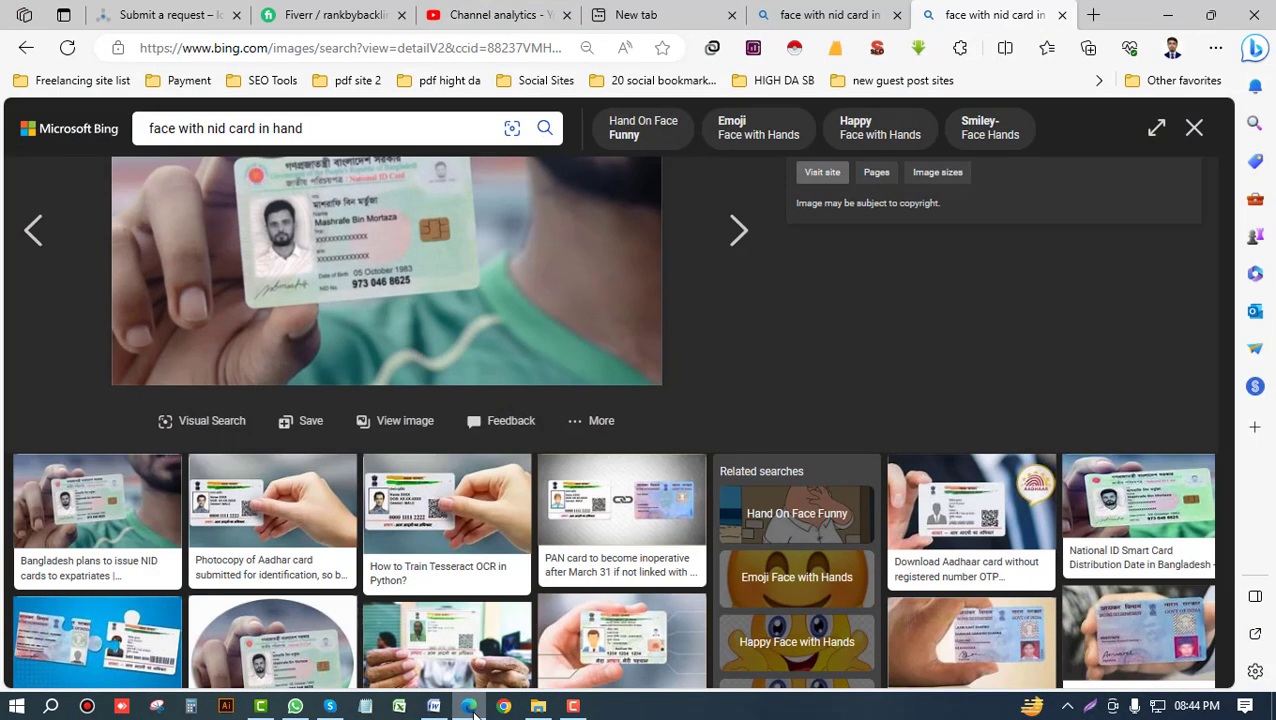
pyautogui.click(1160, 14)
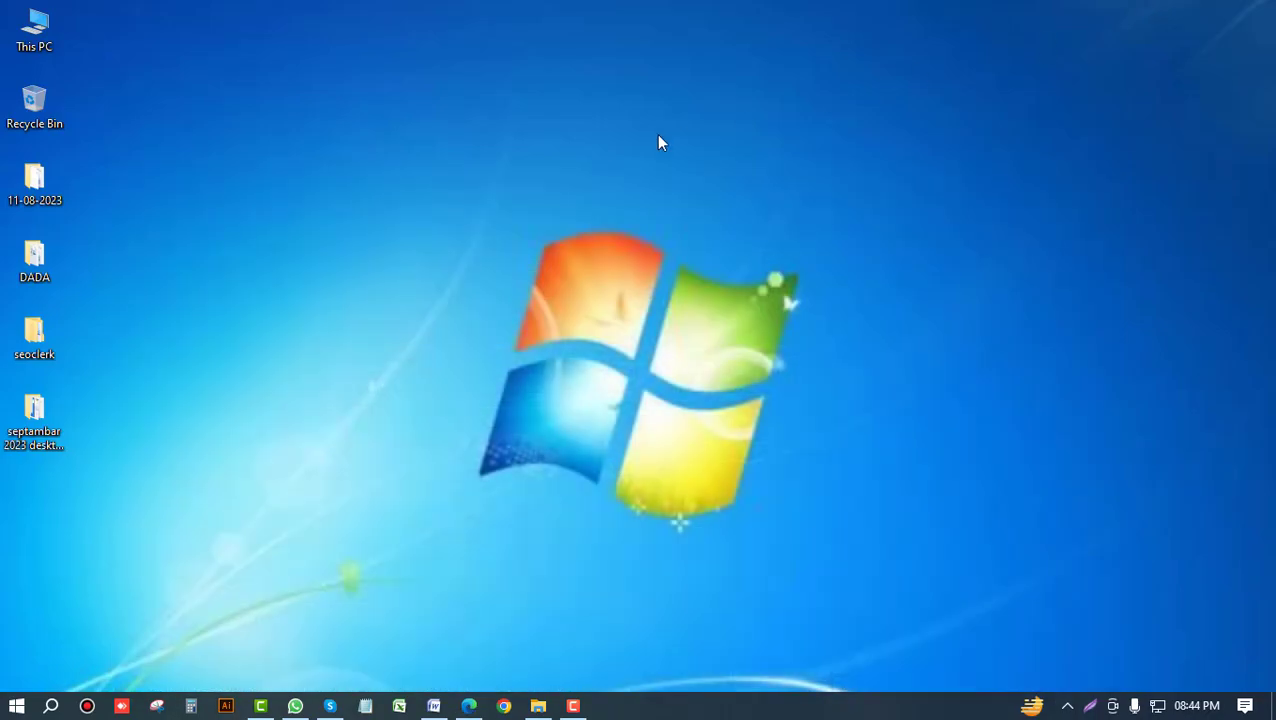
pyautogui.rightClick(588, 156)
pyautogui.click(645, 214)
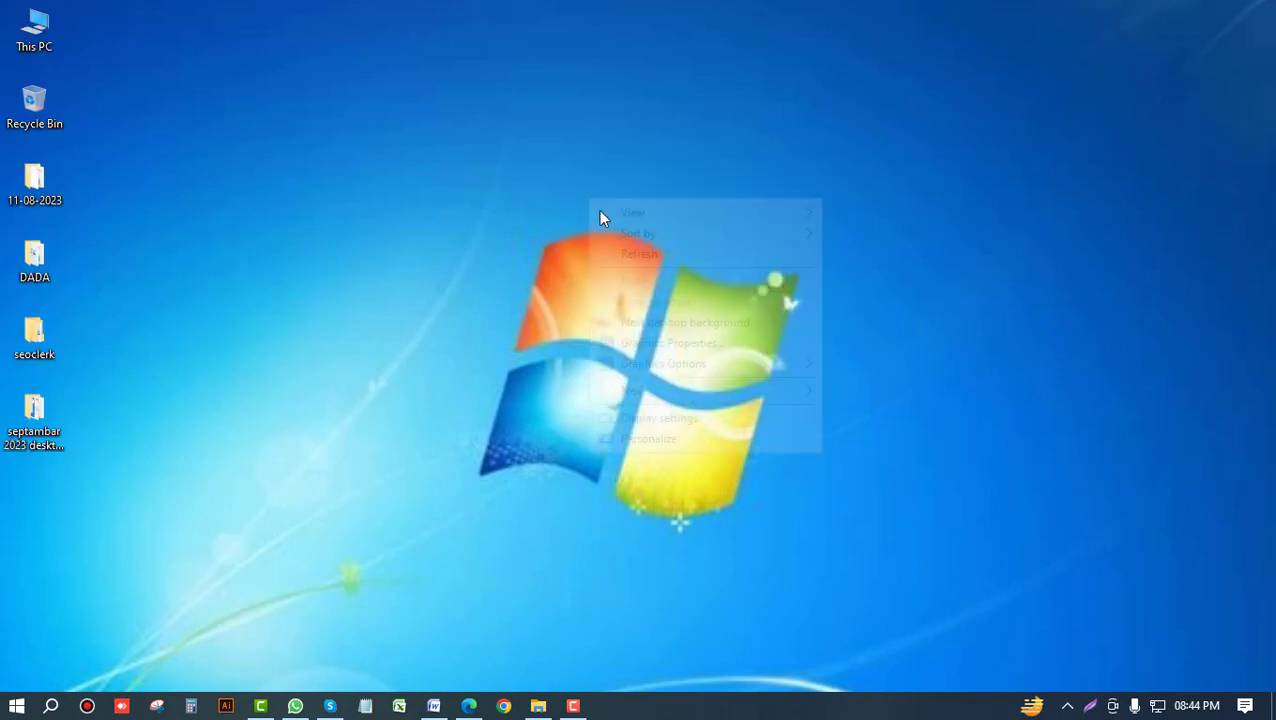
pyautogui.click(622, 252)
pyautogui.rightClick(582, 228)
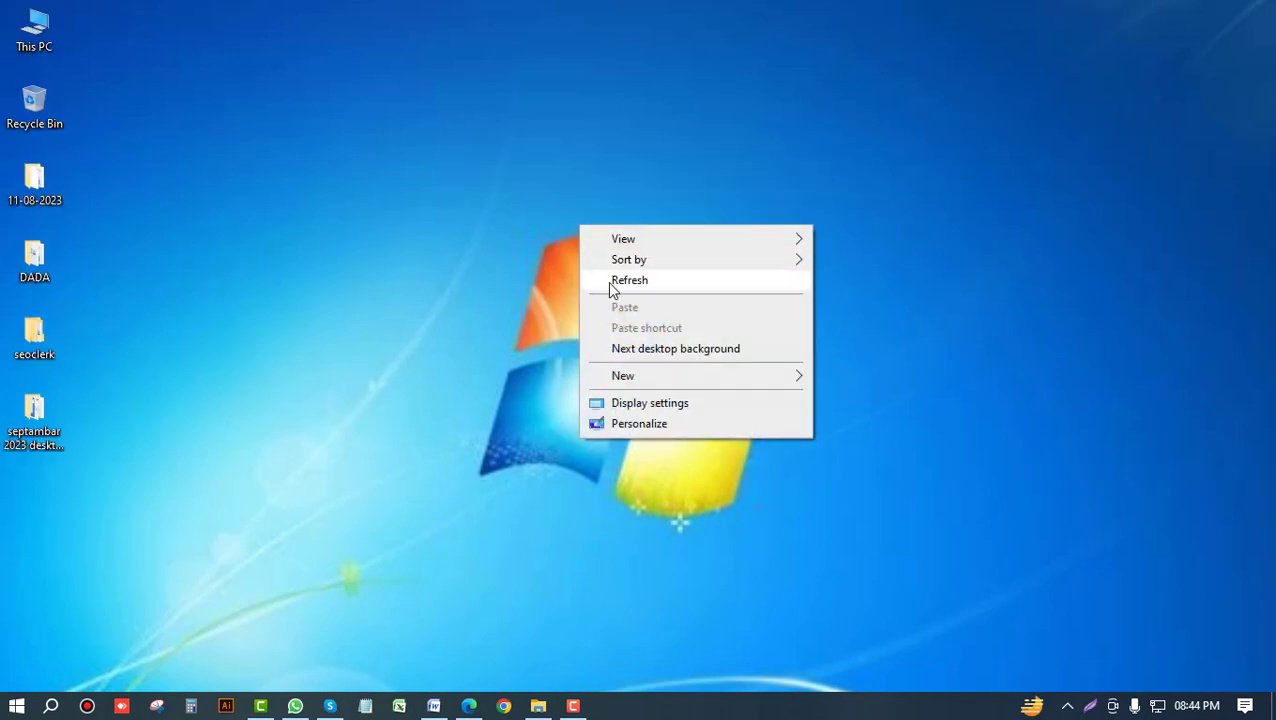
pyautogui.click(612, 289)
pyautogui.rightClick(558, 242)
pyautogui.click(601, 297)
pyautogui.rightClick(567, 234)
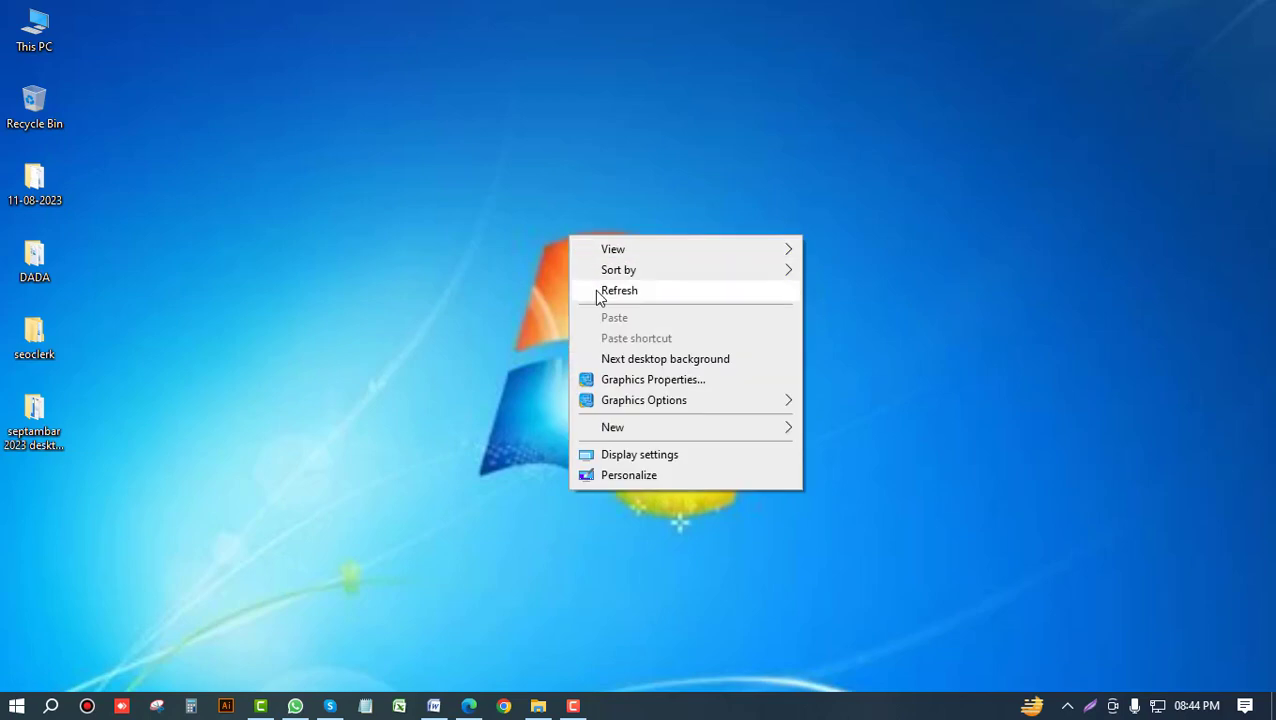
pyautogui.click(597, 292)
pyautogui.rightClick(517, 201)
pyautogui.click(560, 258)
pyautogui.rightClick(477, 204)
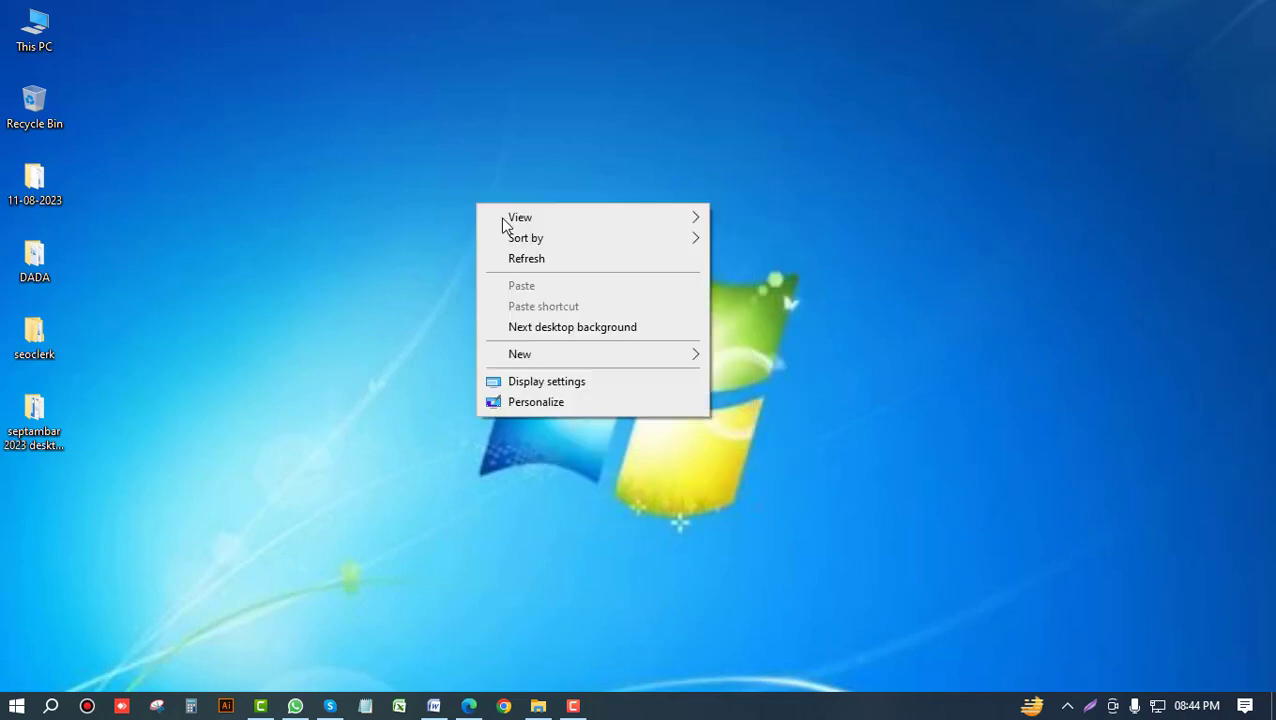
pyautogui.click(518, 259)
pyautogui.rightClick(436, 180)
pyautogui.click(486, 242)
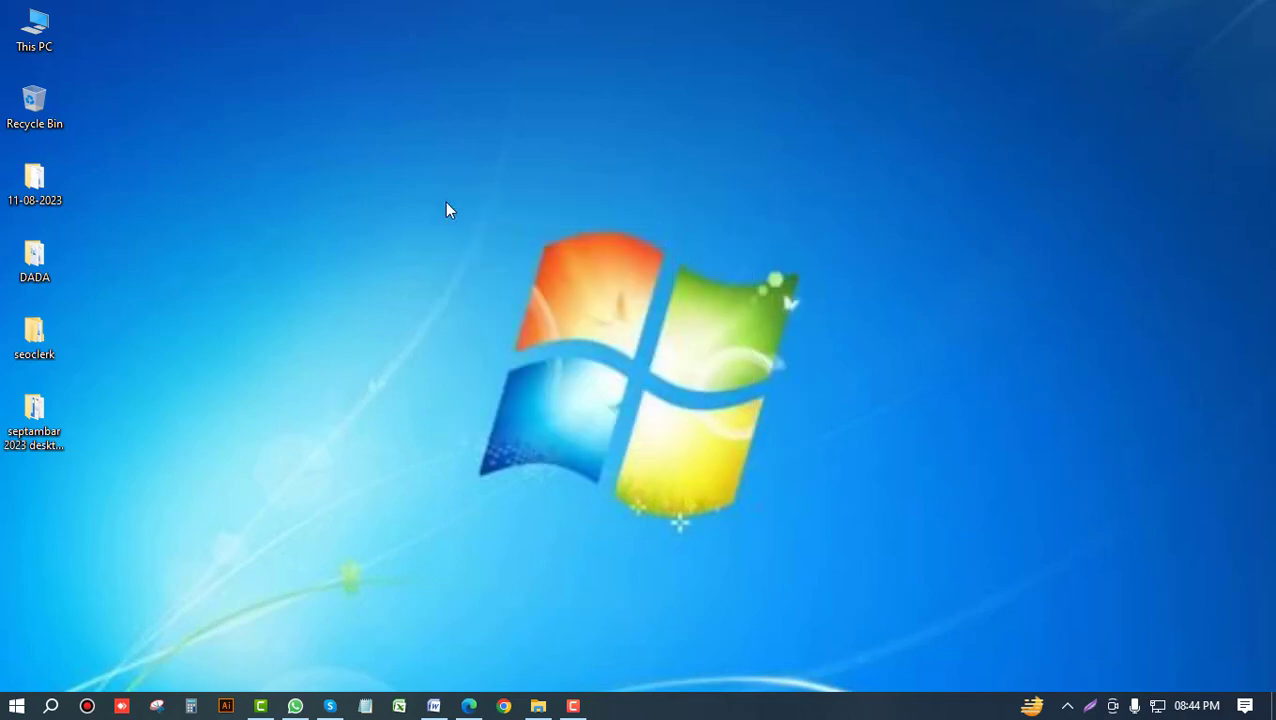
pyautogui.rightClick(427, 177)
pyautogui.click(469, 234)
pyautogui.rightClick(403, 167)
pyautogui.click(440, 224)
pyautogui.rightClick(403, 172)
pyautogui.click(436, 228)
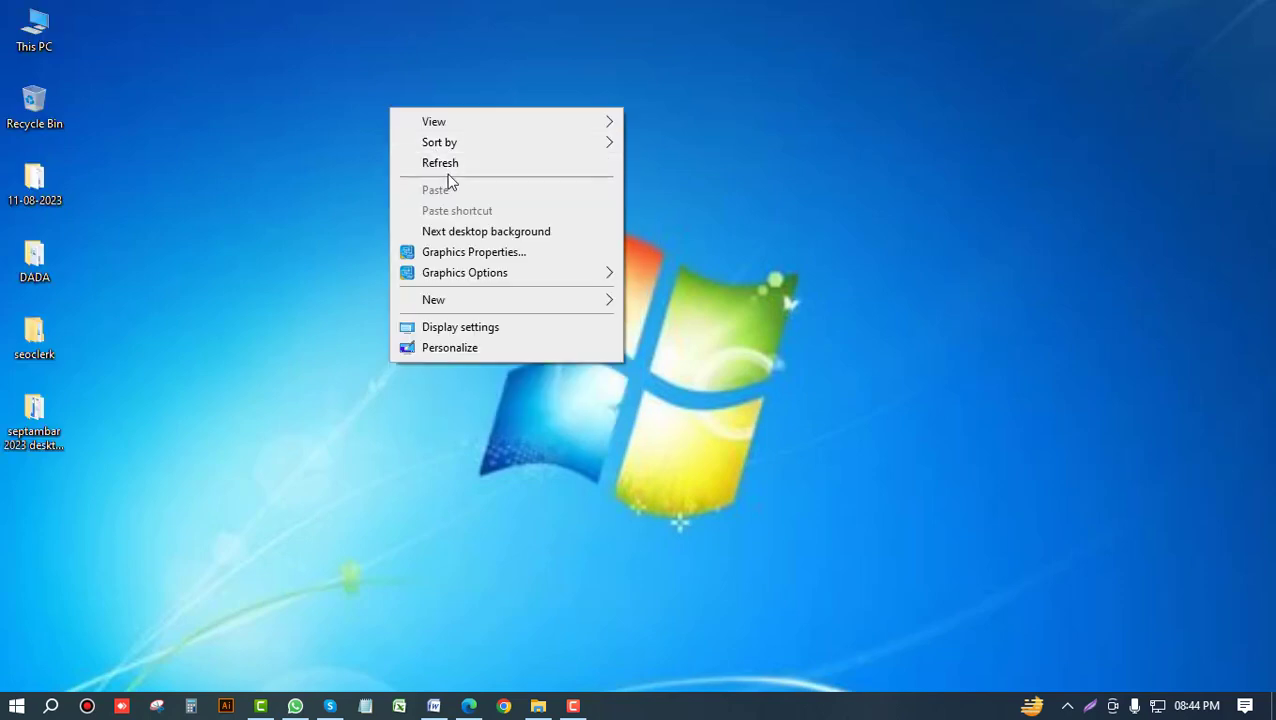
pyautogui.click(447, 164)
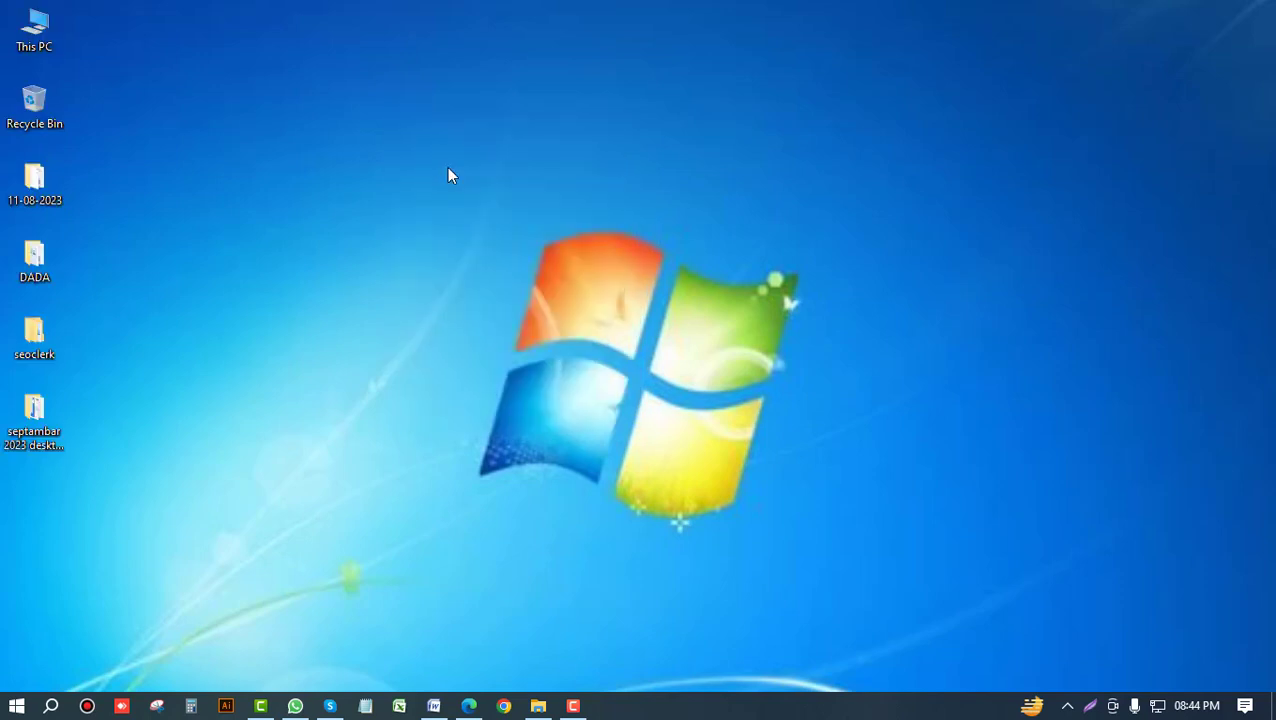